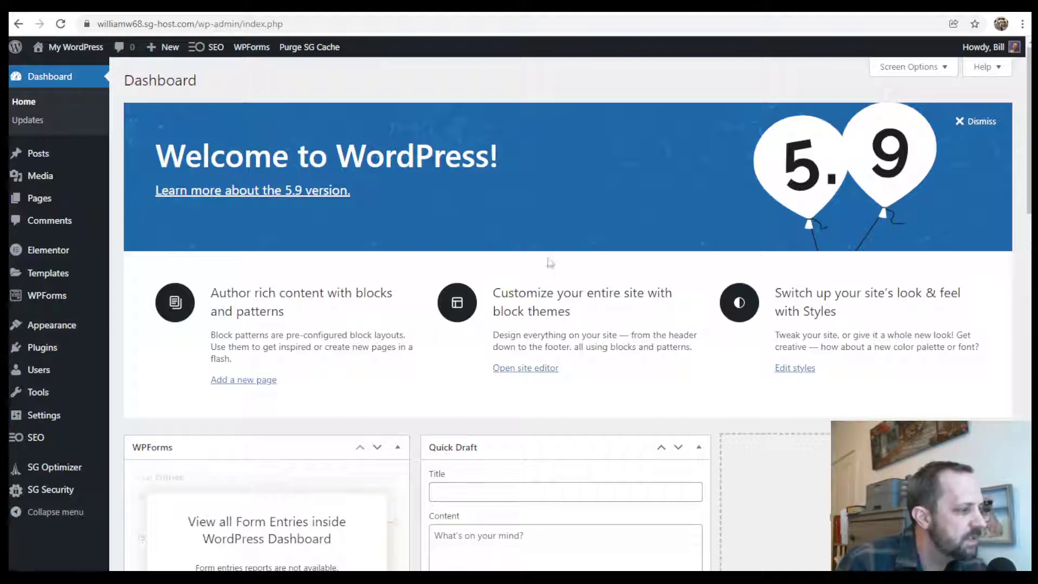
Search the plugin directory for 'easy google fonts', then install and activate Easy Google Fonts.
{"action": "mouse_move", "coordinate": [100, 353]}
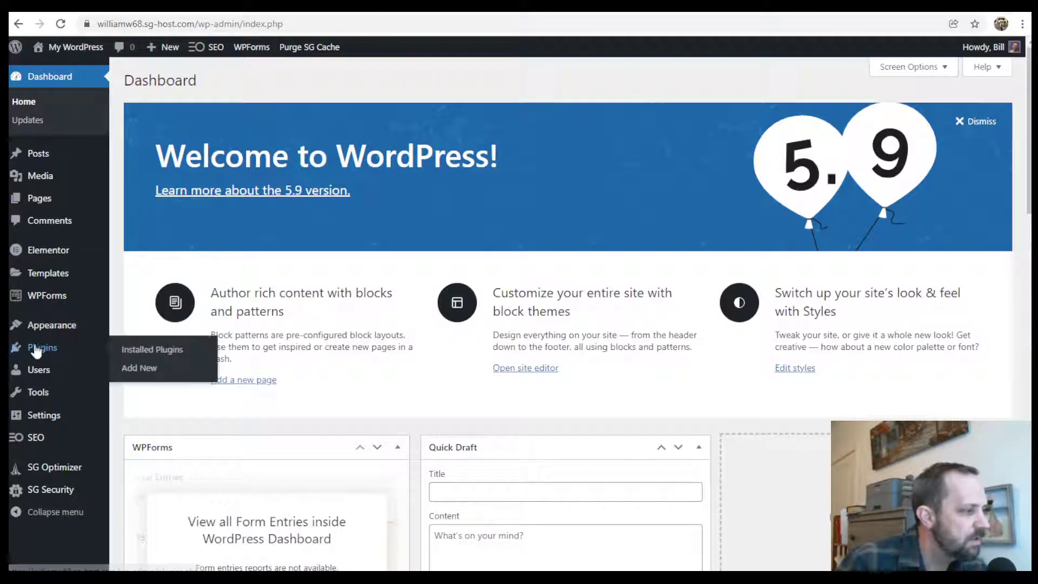
{"action": "left_click", "coordinate": [139, 368]}
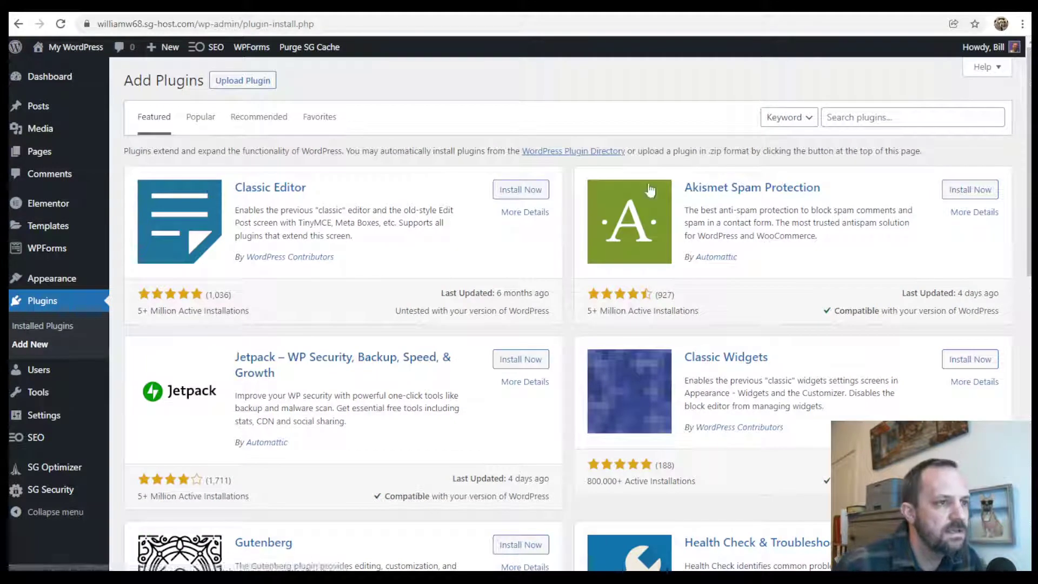
{"action": "left_click", "coordinate": [860, 116]}
{"action": "type", "text": "easy google fonts"}
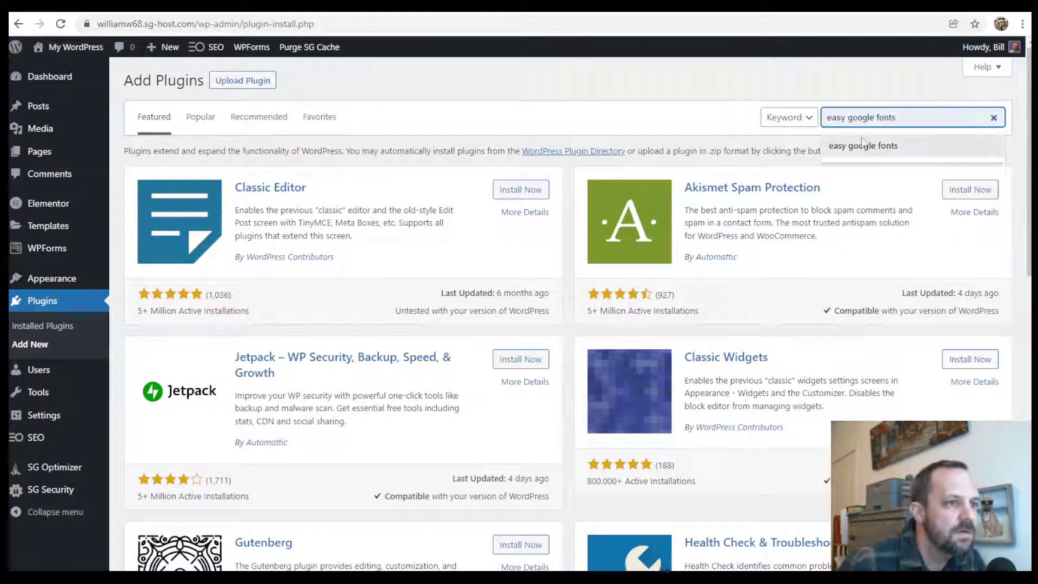
{"action": "left_click", "coordinate": [862, 146]}
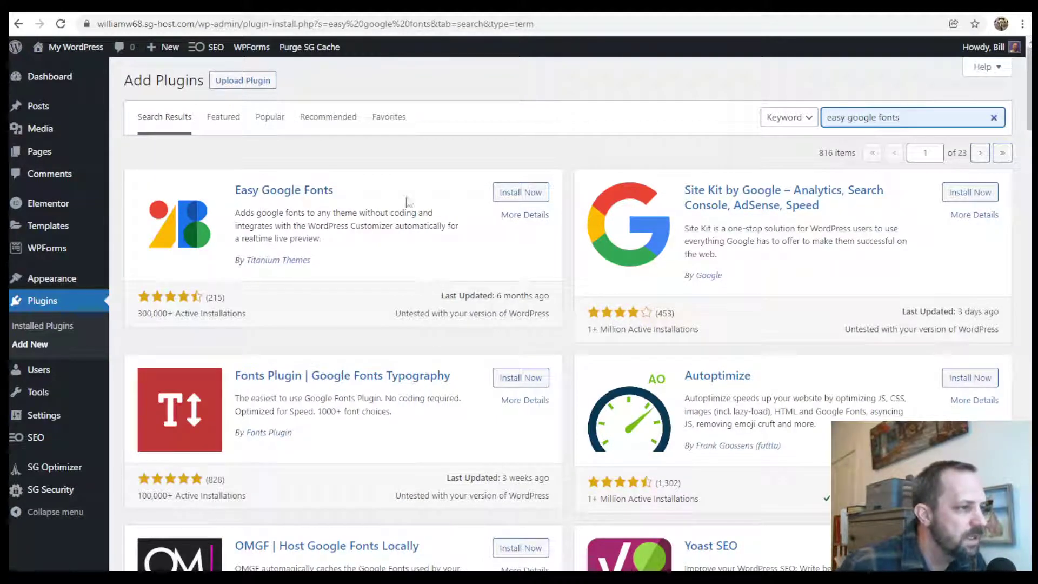
{"action": "left_click", "coordinate": [513, 194]}
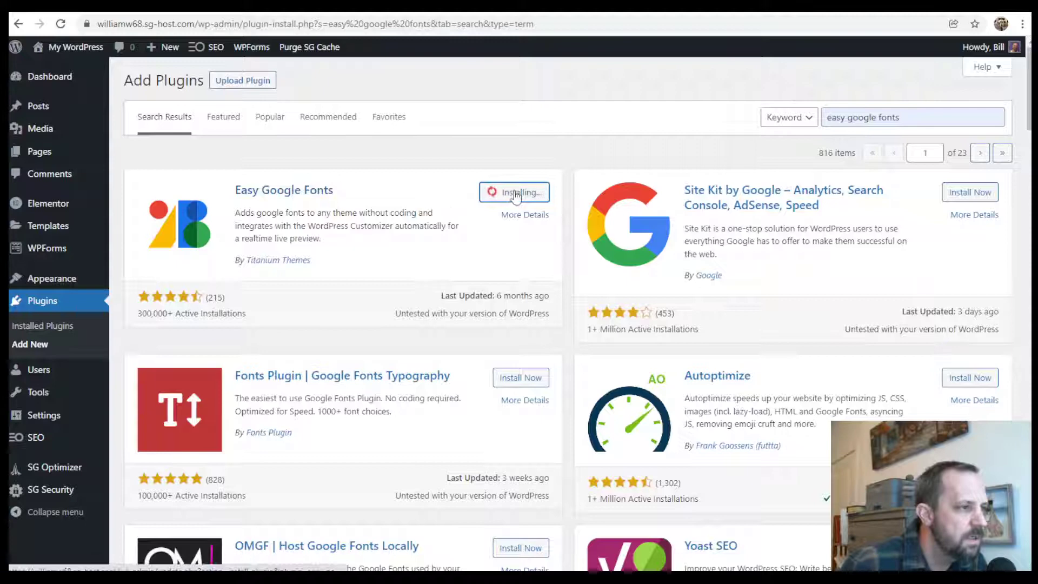
{"action": "left_click", "coordinate": [528, 193]}
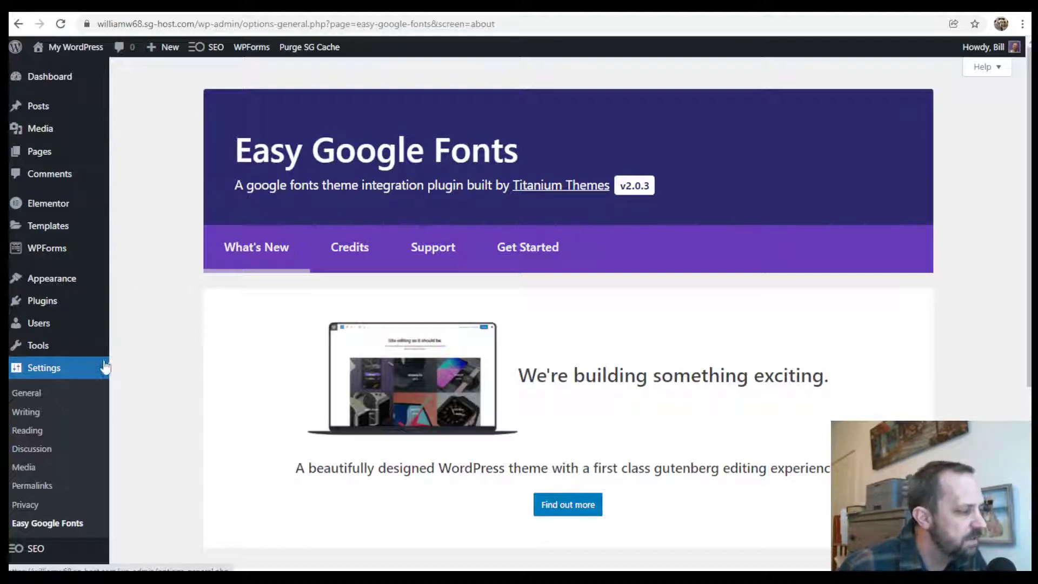
Start a new Easy Google Fonts control named 'headers'.
{"action": "left_click", "coordinate": [58, 530]}
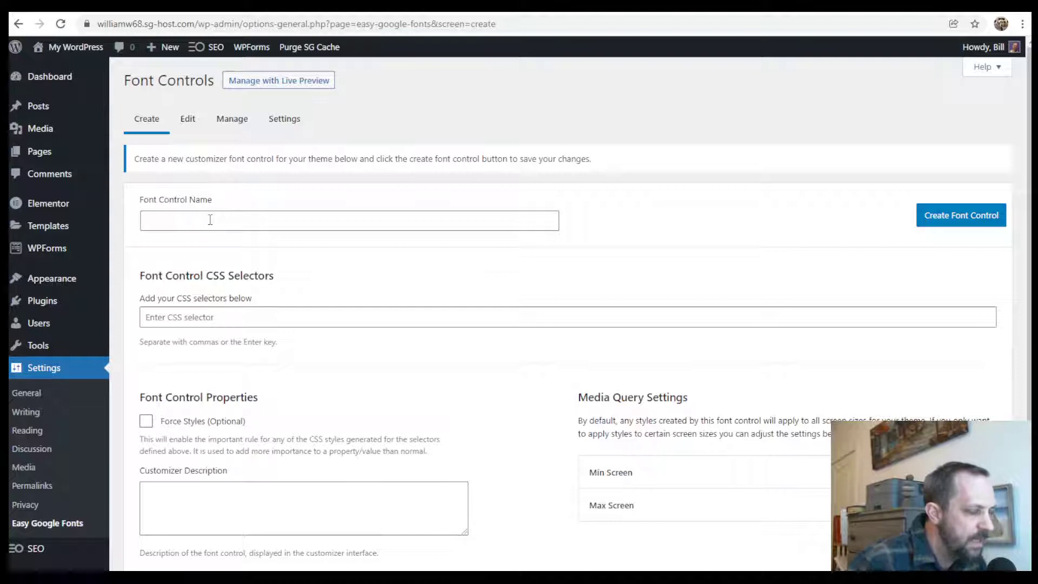
{"action": "left_click", "coordinate": [175, 223]}
{"action": "type", "text": "headers"}
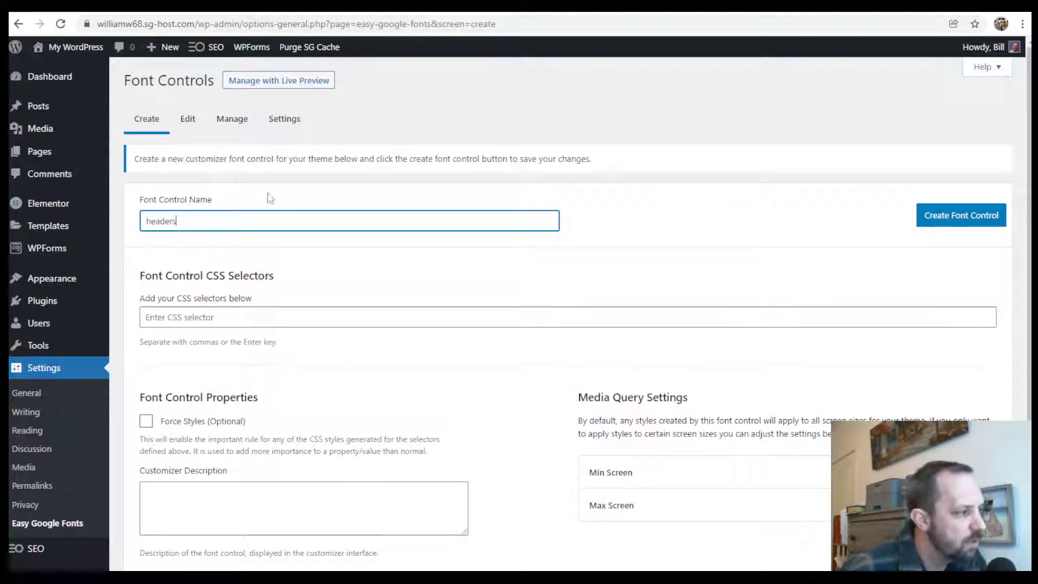
Add the CSS selectors h1, h2, h3, h4, h5 and h6 to the control.
{"action": "left_click", "coordinate": [215, 317]}
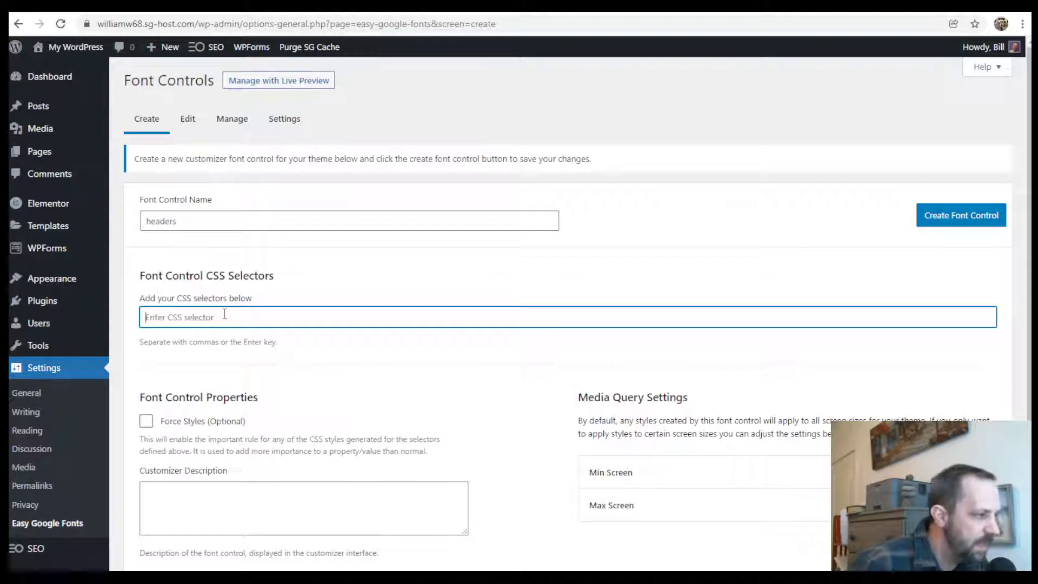
{"action": "type", "text": "h1"}
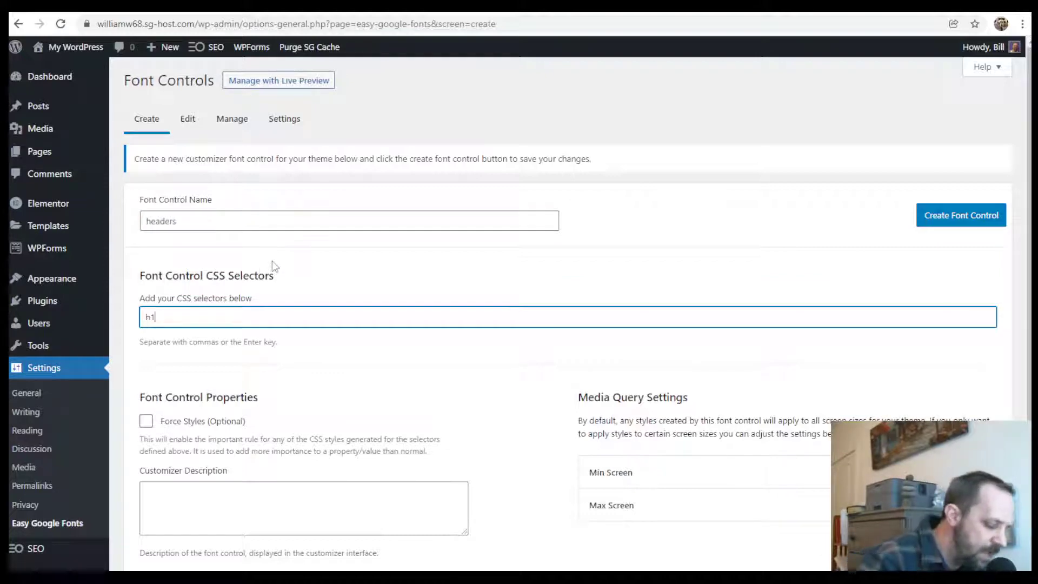
{"action": "key", "text": "Return"}
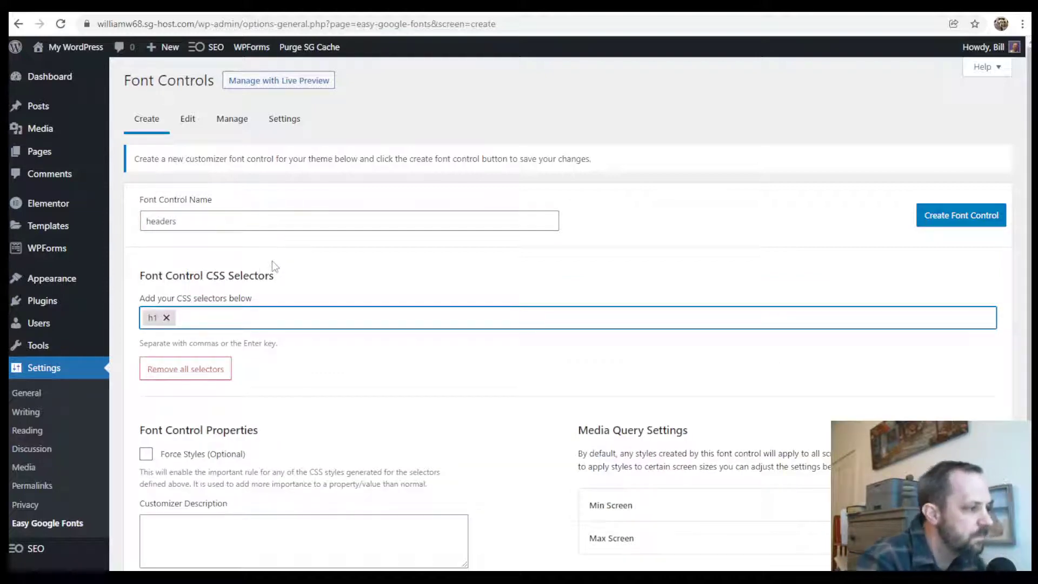
{"action": "type", "text": "h2"}
{"action": "key", "text": "Return"}
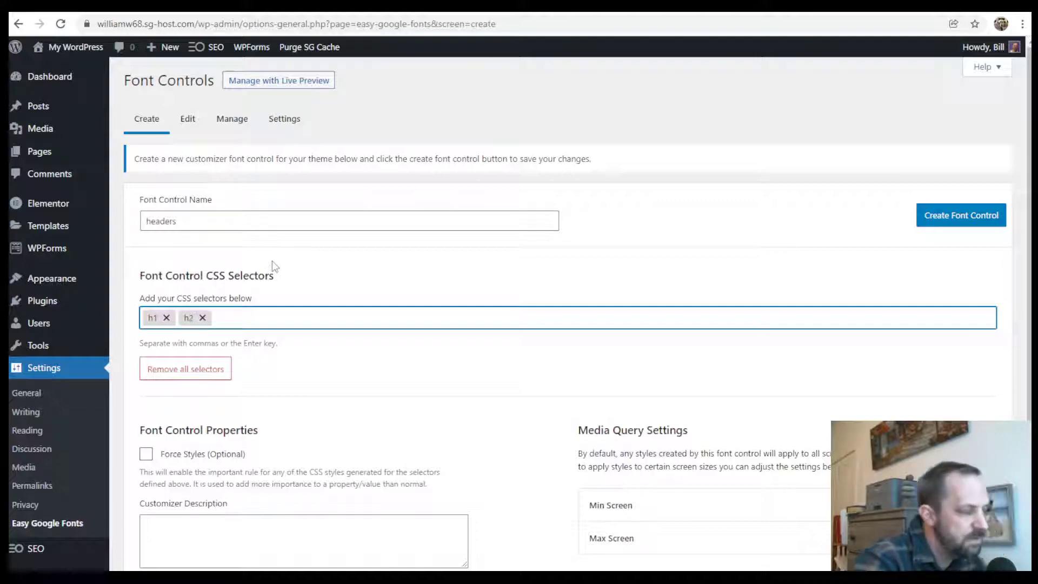
{"action": "type", "text": "h3"}
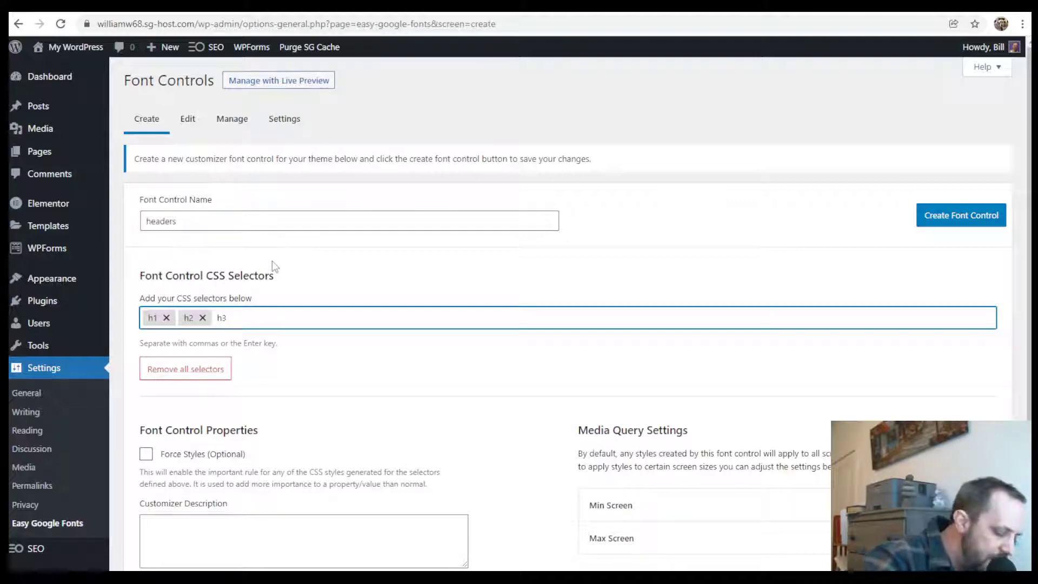
{"action": "key", "text": "Return"}
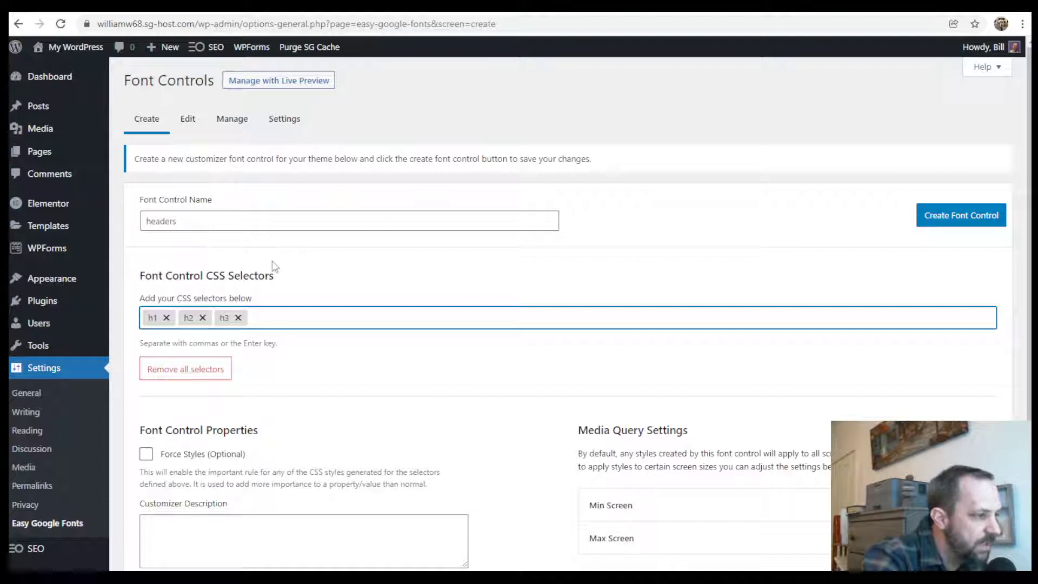
{"action": "type", "text": "h4"}
{"action": "key", "text": "Return"}
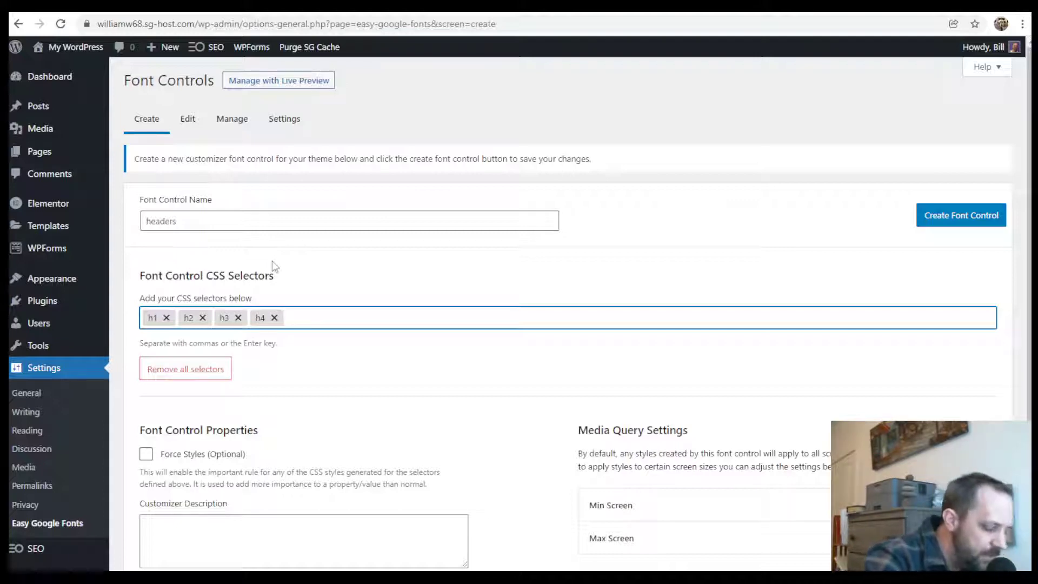
{"action": "type", "text": "h5"}
{"action": "key", "text": "Return"}
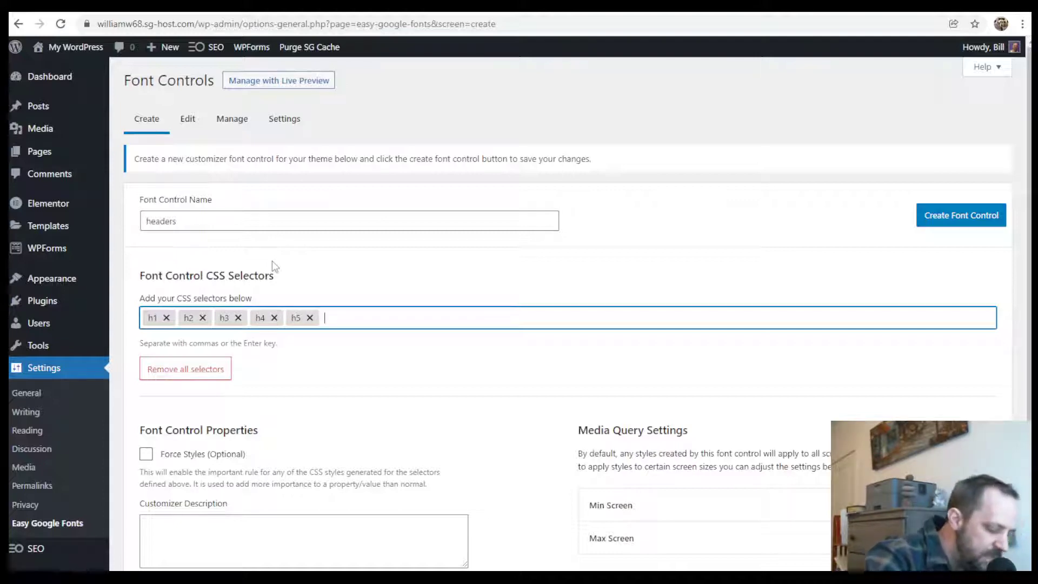
{"action": "type", "text": "h6"}
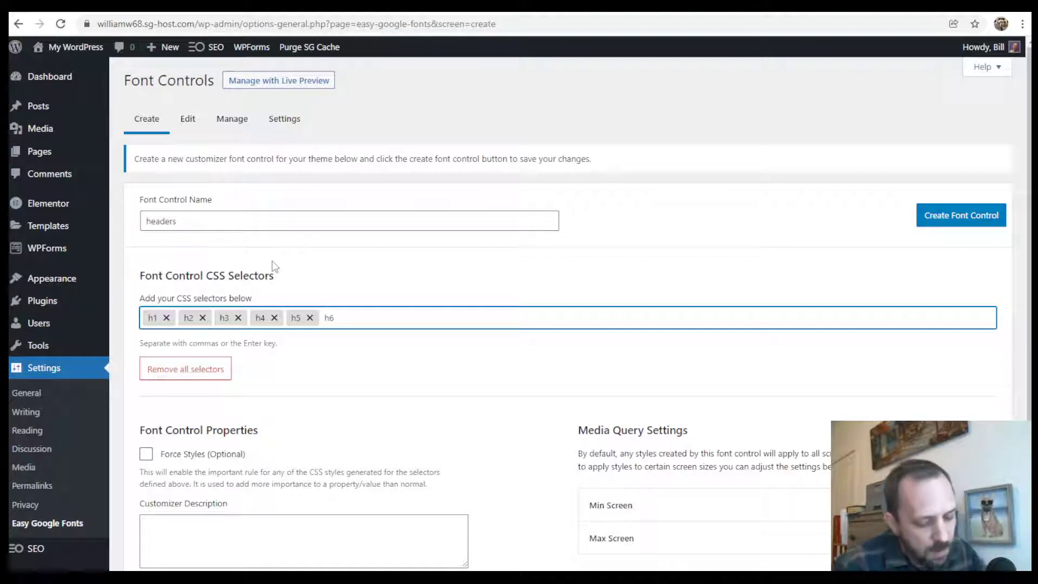
{"action": "key", "text": "Return"}
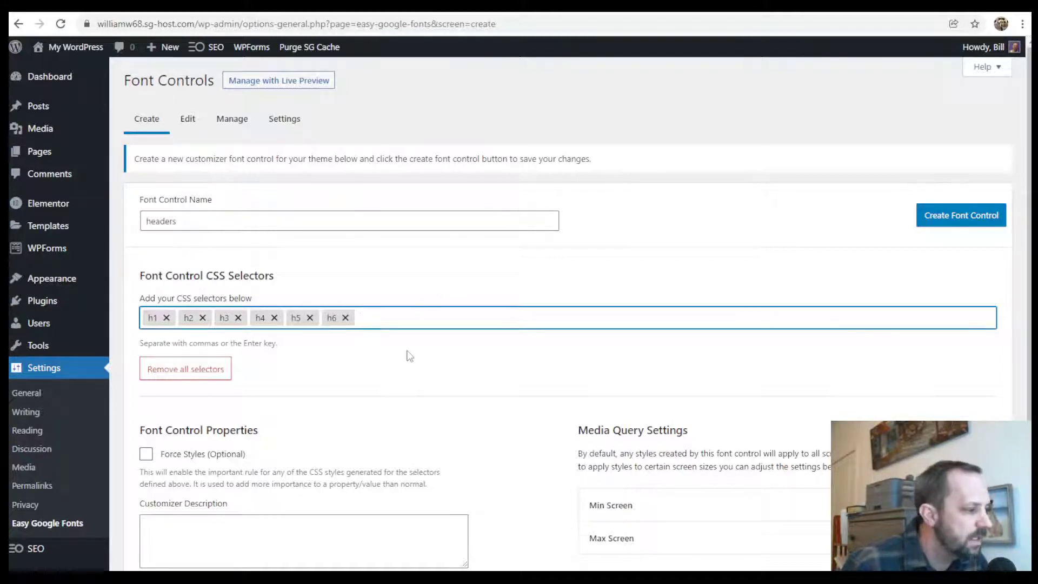
Enable Force Styles, then create and save the headers font control.
{"action": "scroll", "coordinate": [409, 356], "scroll_direction": "down", "scroll_amount": 3}
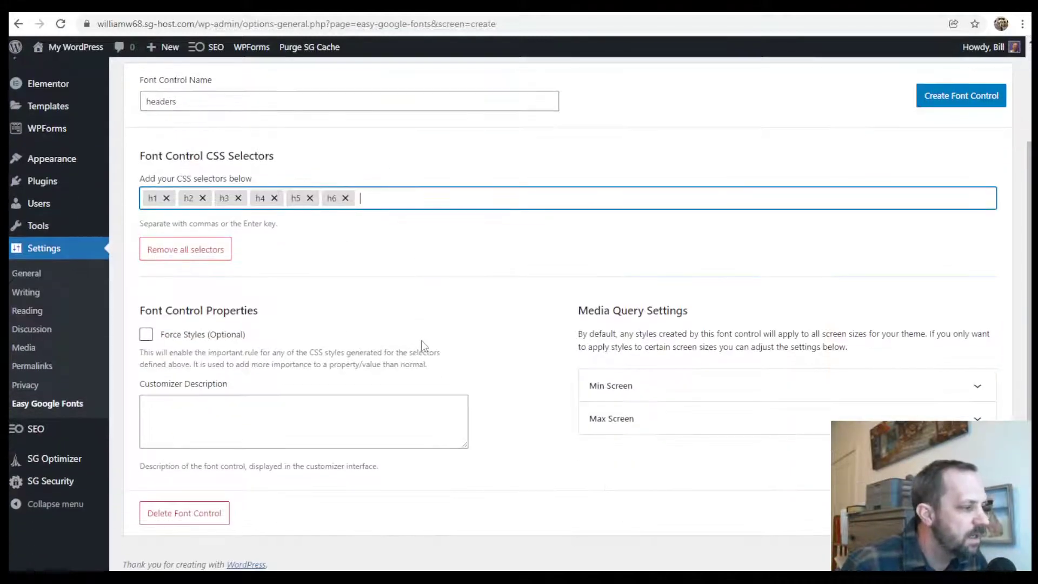
{"action": "left_click", "coordinate": [146, 335]}
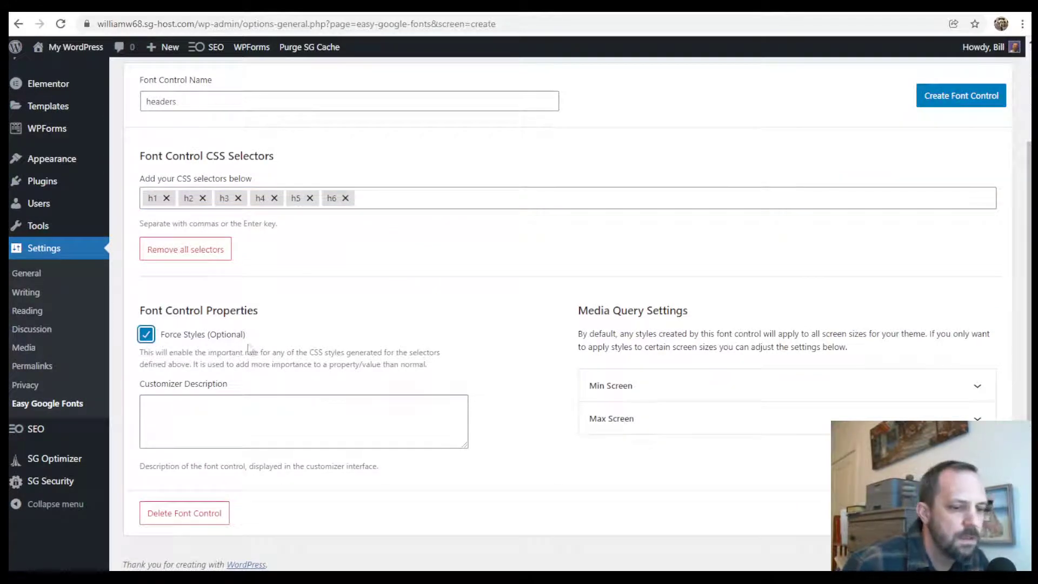
{"action": "left_click", "coordinate": [957, 97]}
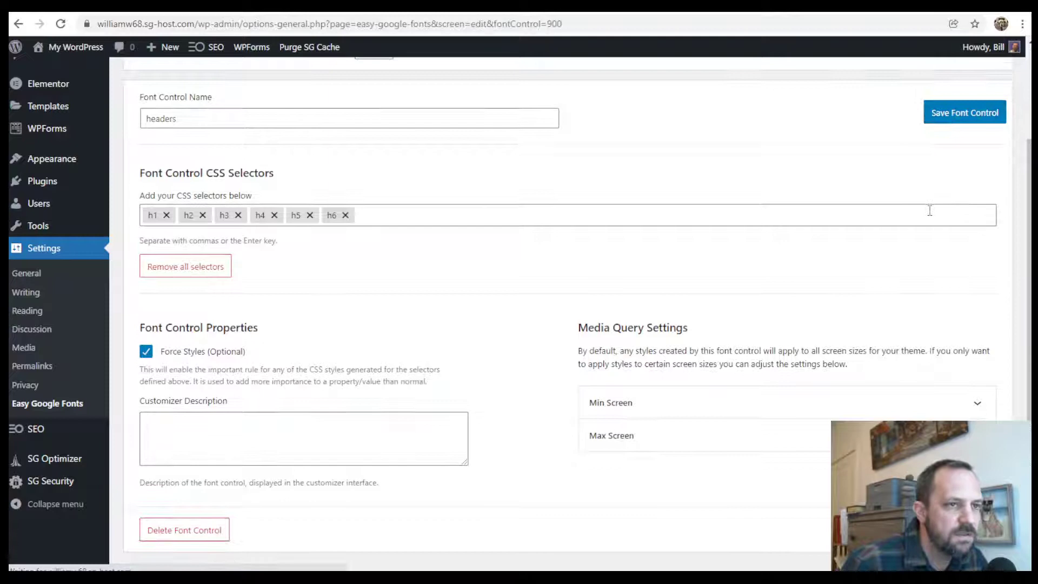
{"action": "left_click", "coordinate": [951, 115]}
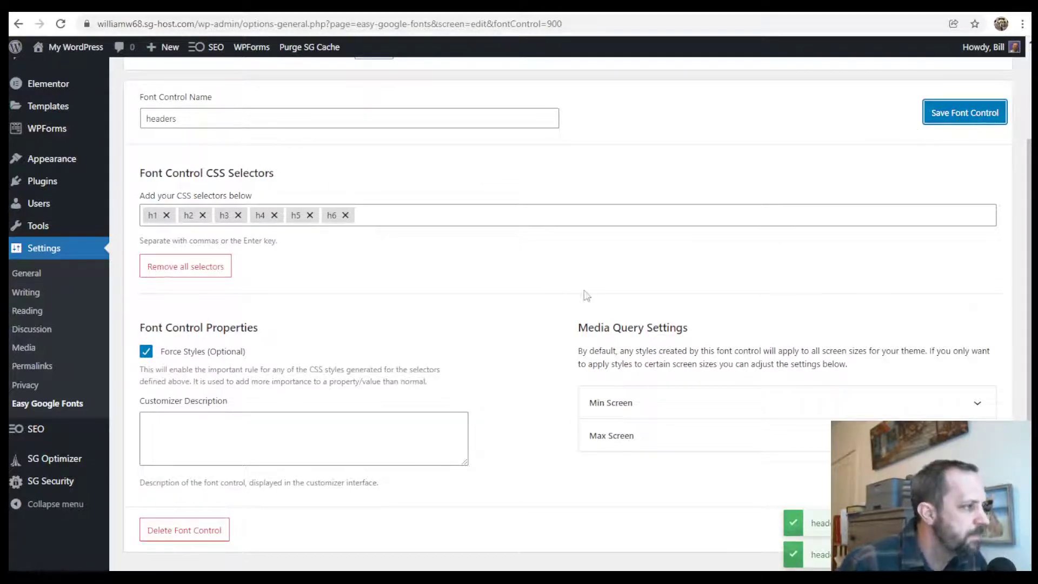
{"action": "scroll", "coordinate": [373, 408], "scroll_direction": "up", "scroll_amount": 3}
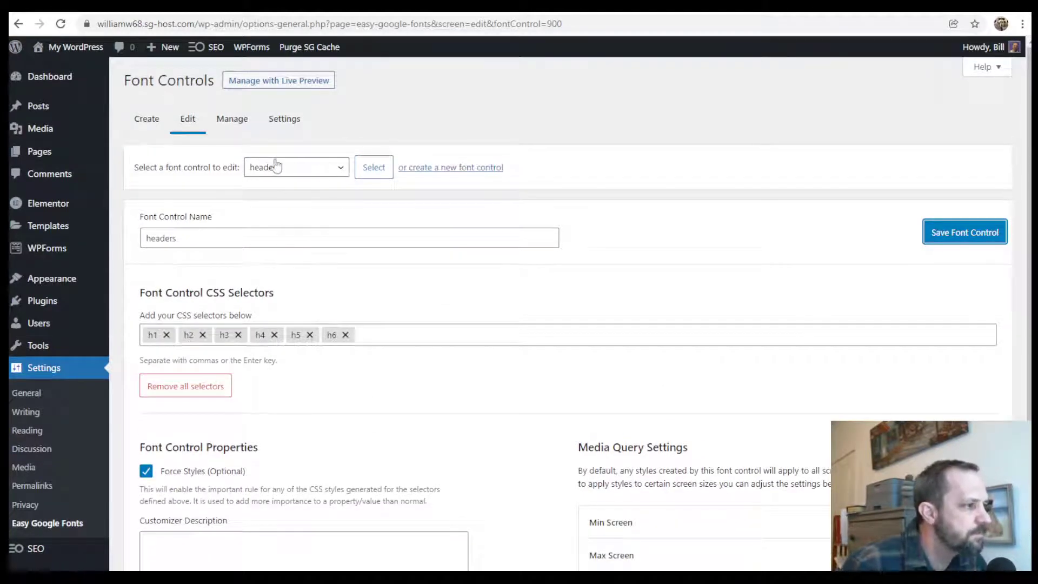
Start a new font control named 'paragraphs' with the p selector.
{"action": "left_click", "coordinate": [150, 129]}
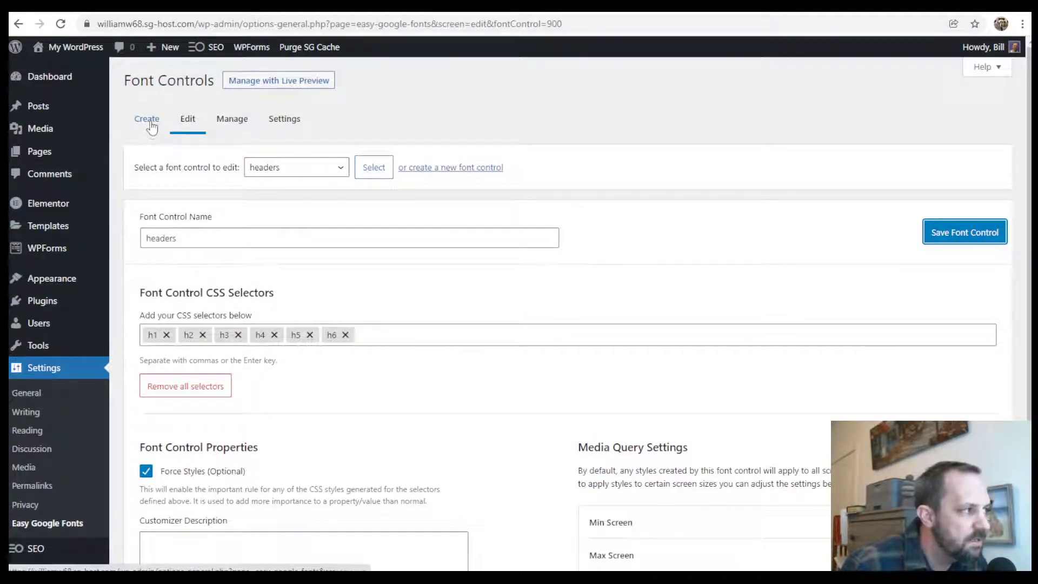
{"action": "left_click", "coordinate": [198, 219]}
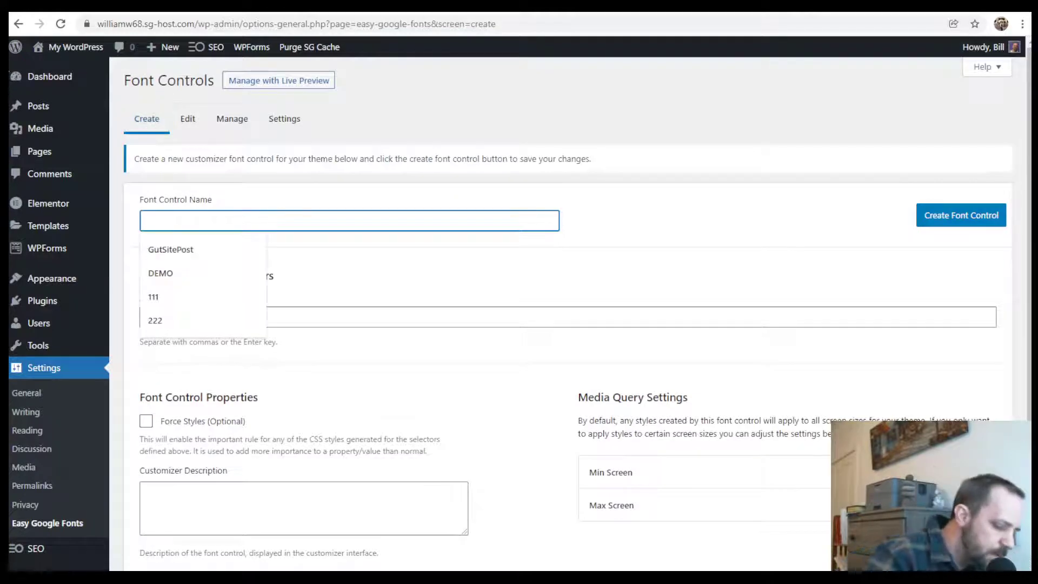
{"action": "type", "text": "paragraphs"}
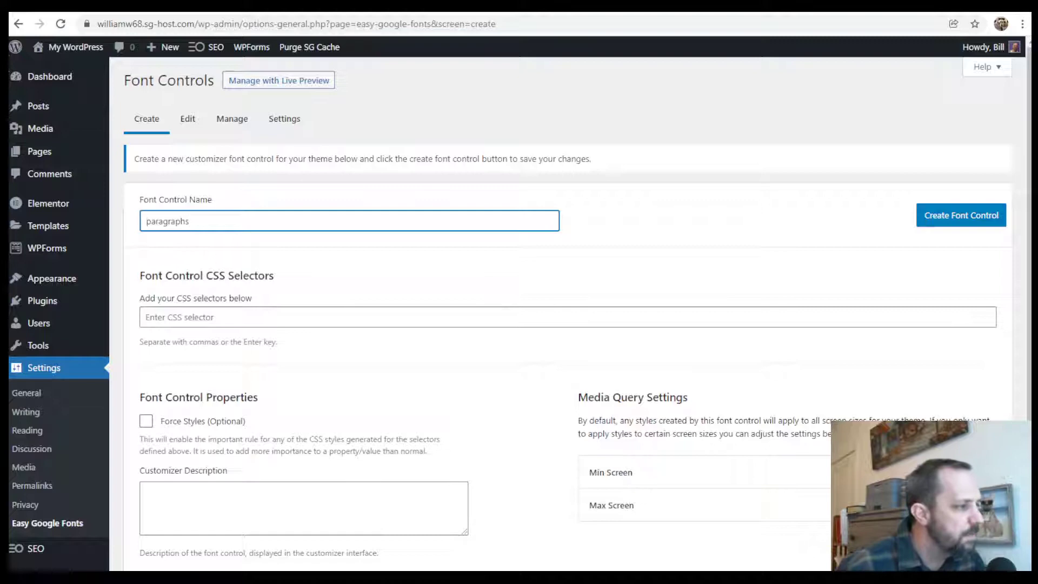
{"action": "left_click", "coordinate": [245, 319]}
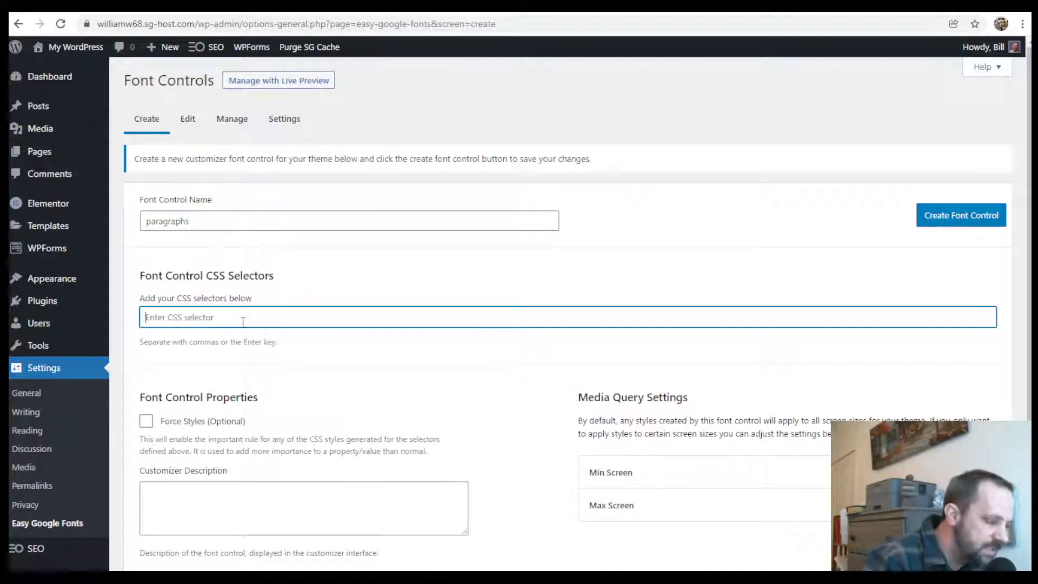
{"action": "type", "text": "p"}
{"action": "key", "text": "Return"}
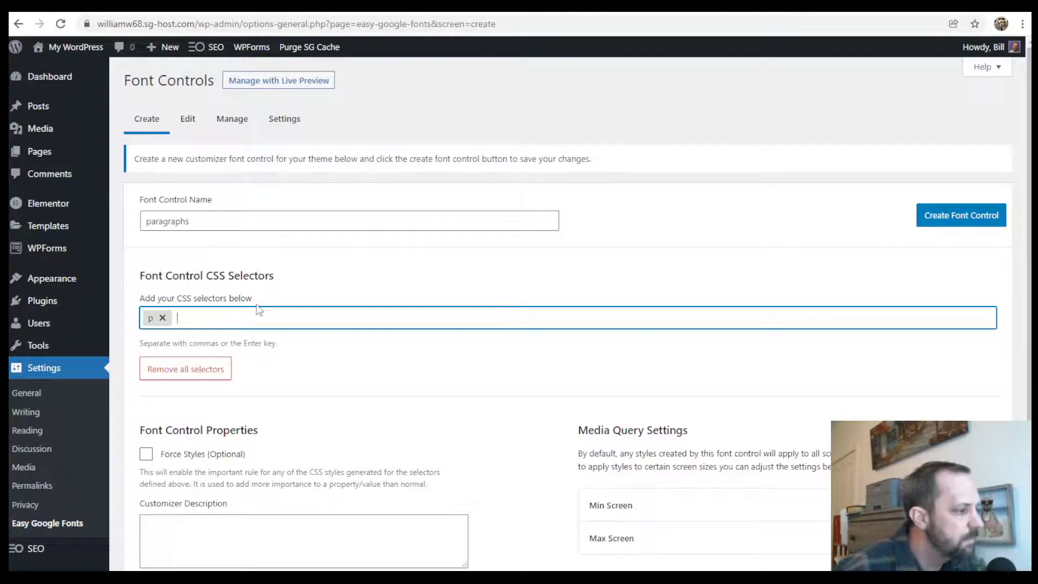
Enable Force Styles, then create and save the paragraphs font control.
{"action": "scroll", "coordinate": [305, 422], "scroll_direction": "down", "scroll_amount": 2}
{"action": "left_click", "coordinate": [146, 334]}
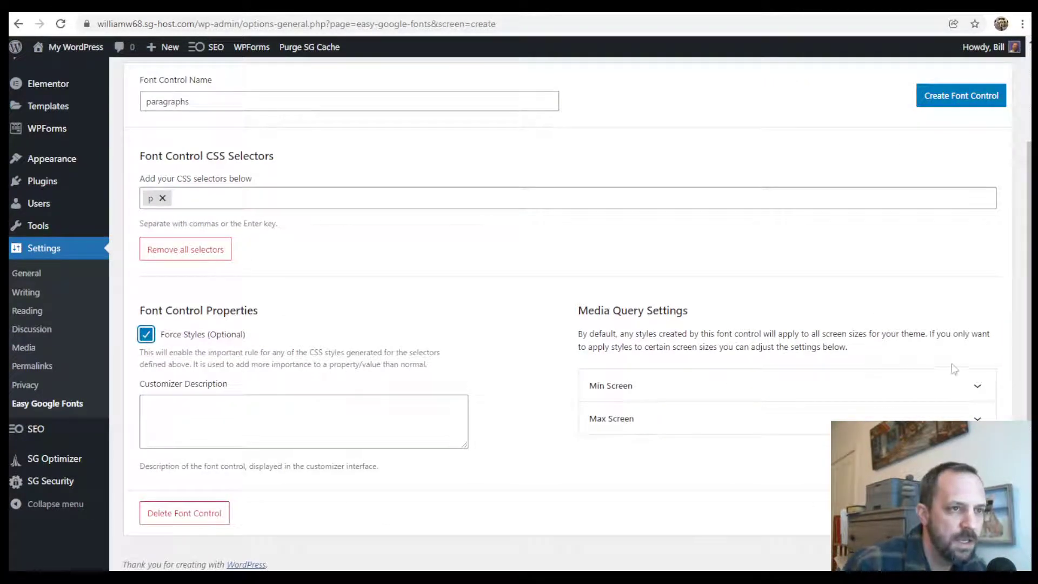
{"action": "left_click", "coordinate": [951, 102]}
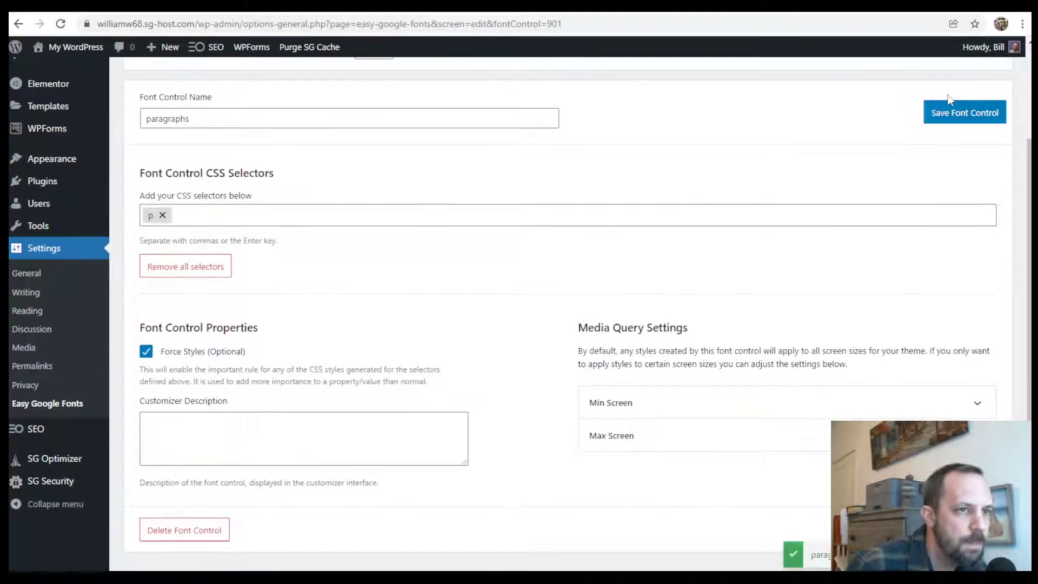
{"action": "left_click", "coordinate": [945, 120]}
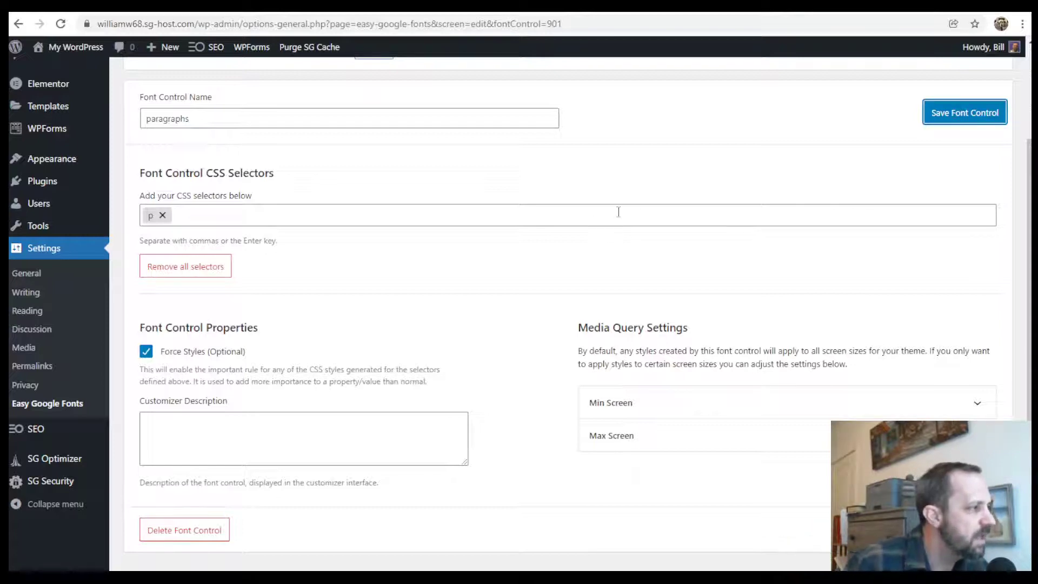
{"action": "scroll", "coordinate": [432, 275], "scroll_direction": "up", "scroll_amount": 3}
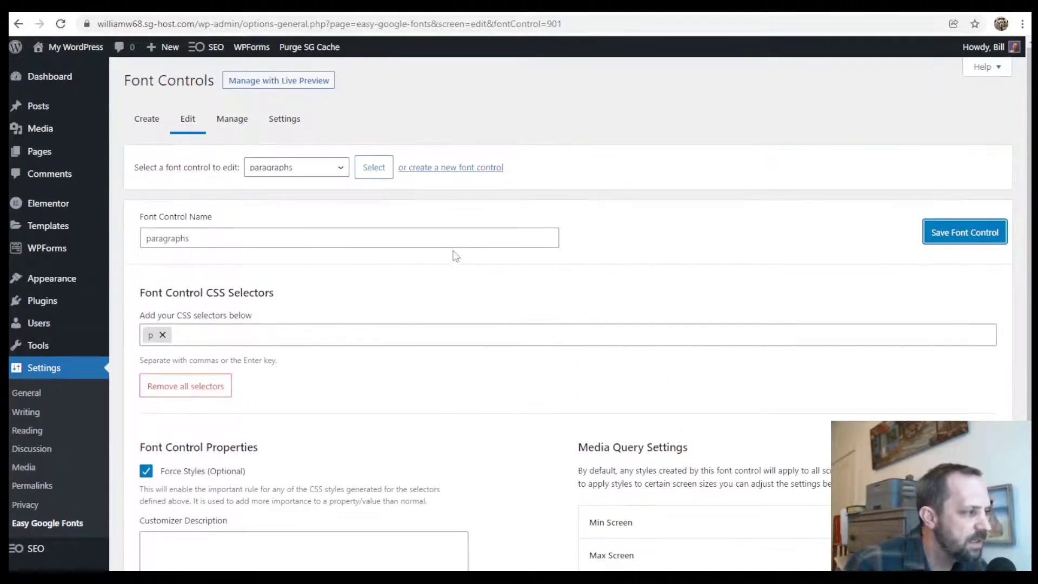
{"action": "mouse_move", "coordinate": [84, 280]}
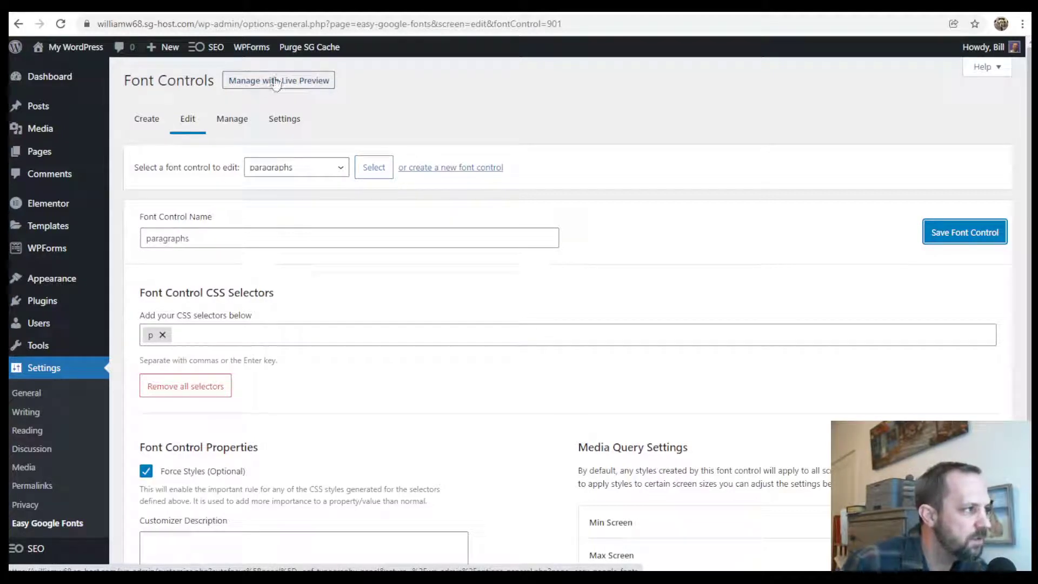
In the live preview's Theme Typography, set the headers Font Family to Century Gothic.
{"action": "left_click", "coordinate": [269, 86]}
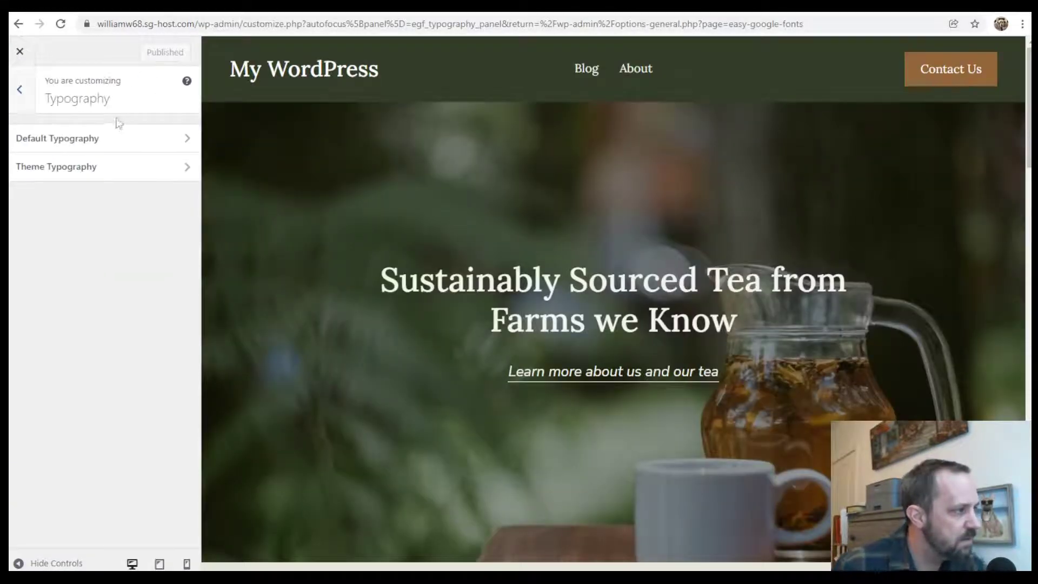
{"action": "left_click", "coordinate": [77, 172]}
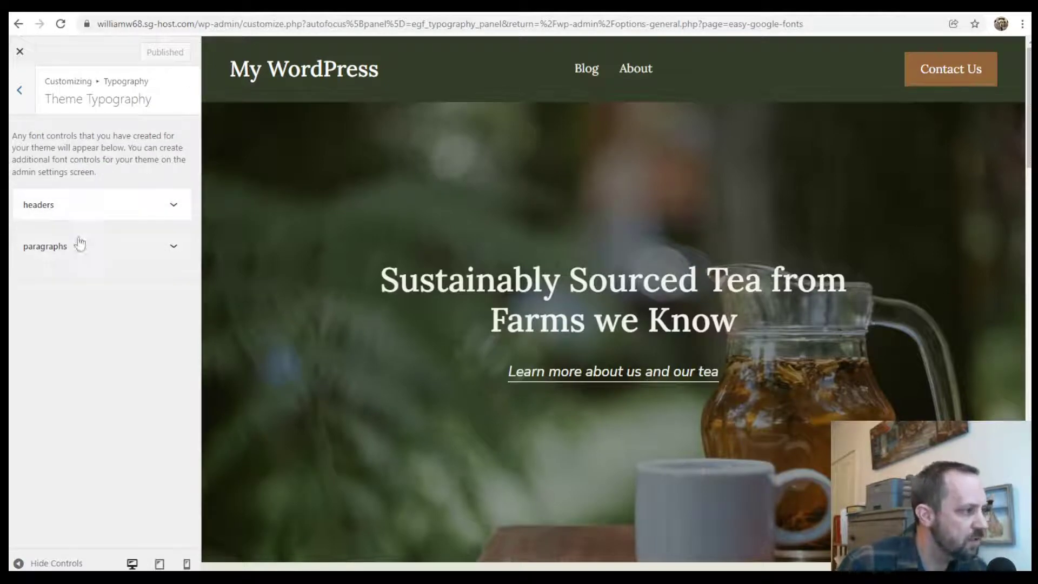
{"action": "left_click", "coordinate": [99, 212]}
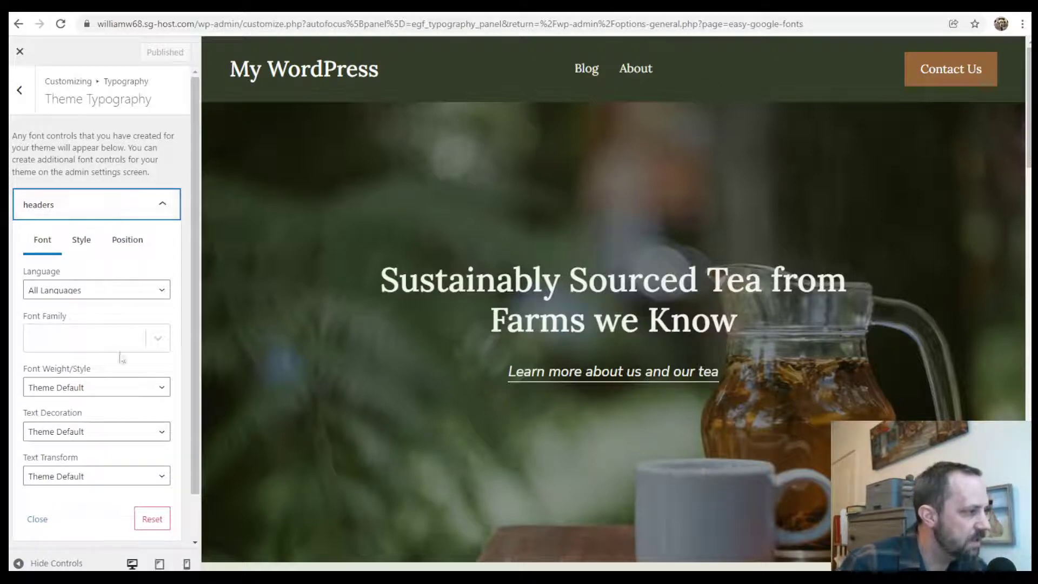
{"action": "left_click", "coordinate": [158, 339]}
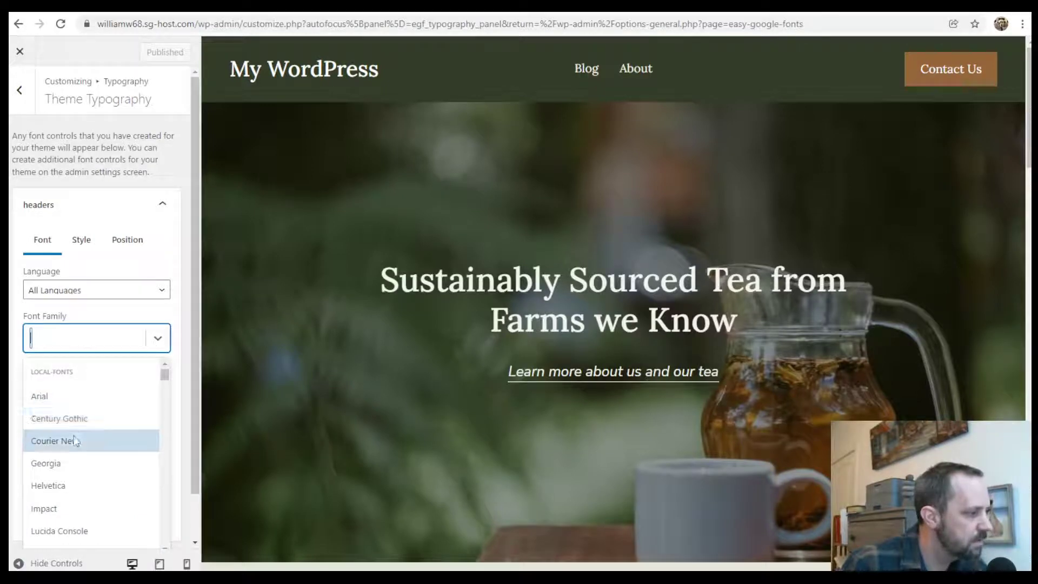
{"action": "left_click", "coordinate": [76, 419]}
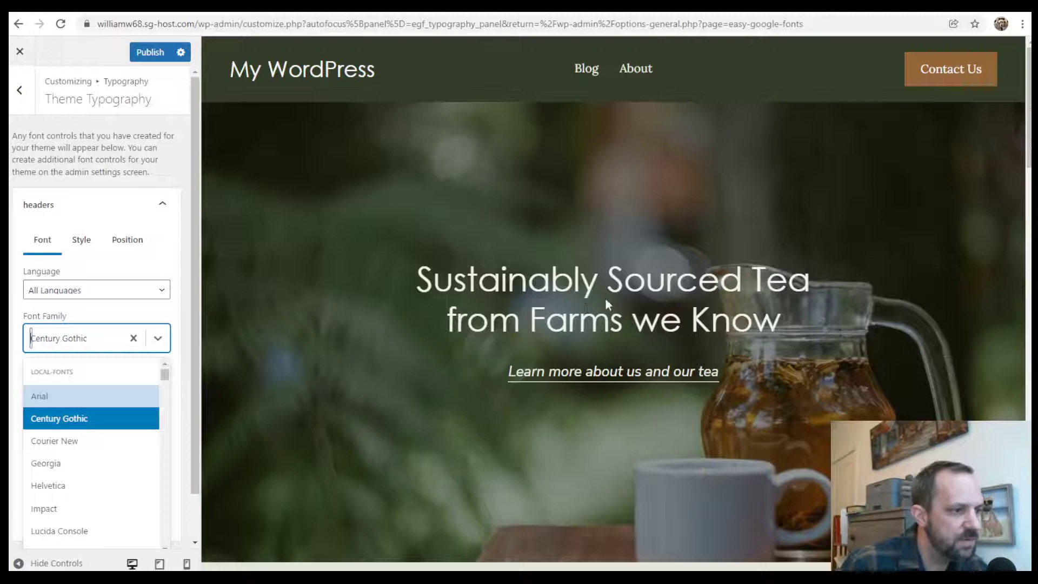
{"action": "left_click", "coordinate": [157, 339]}
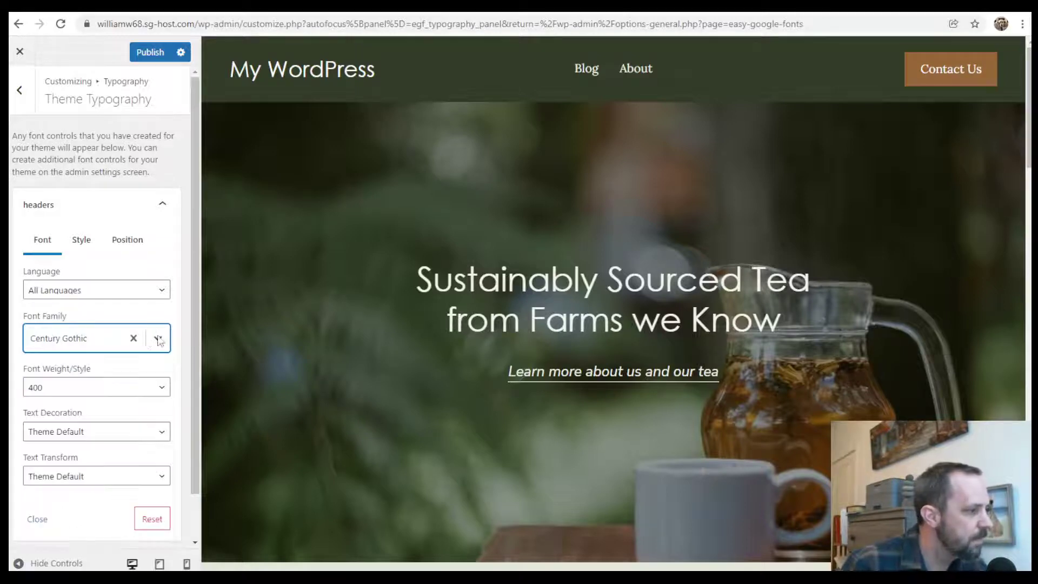
{"action": "left_click", "coordinate": [81, 239]}
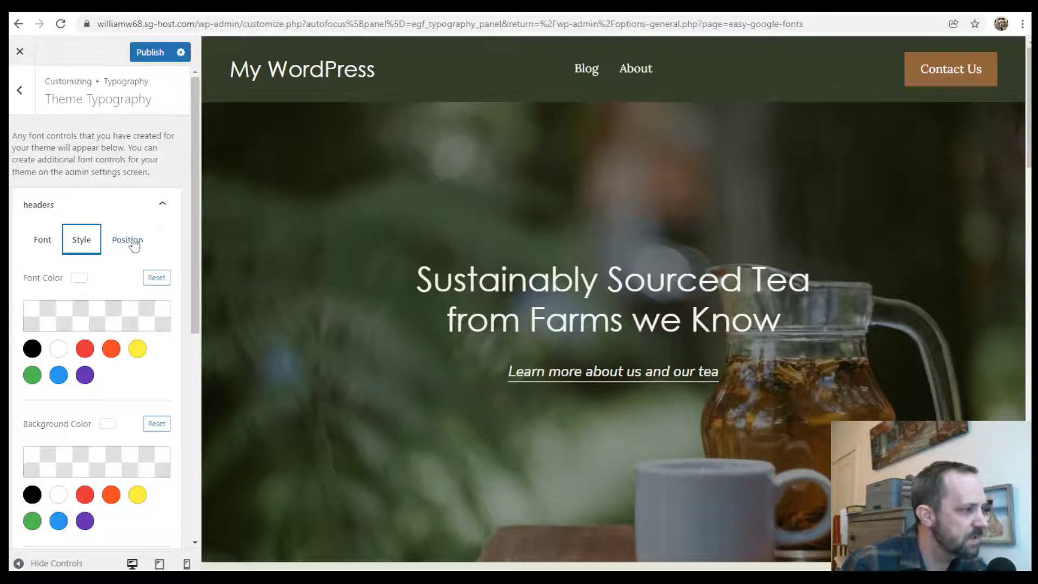
{"action": "left_click", "coordinate": [39, 239]}
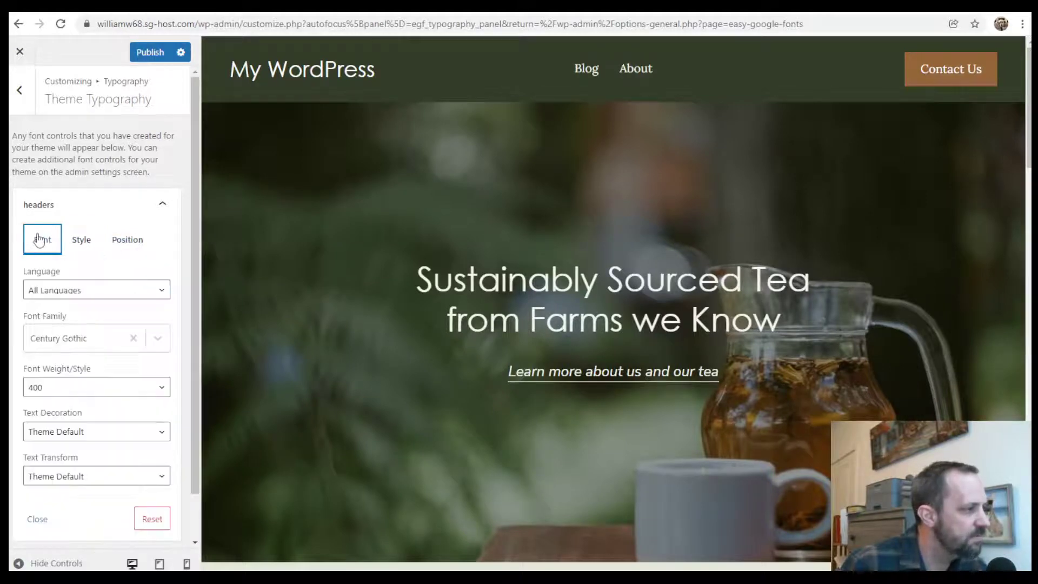
{"action": "left_click", "coordinate": [163, 204]}
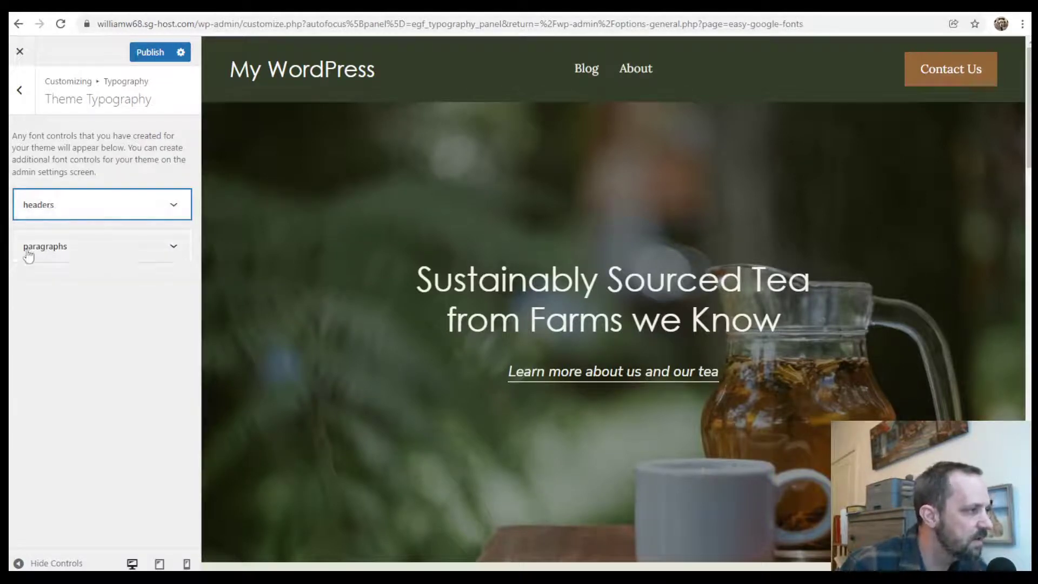
Set the paragraphs Font Family to Georgia, after briefly previewing Courier New, and publish.
{"action": "left_click", "coordinate": [174, 248]}
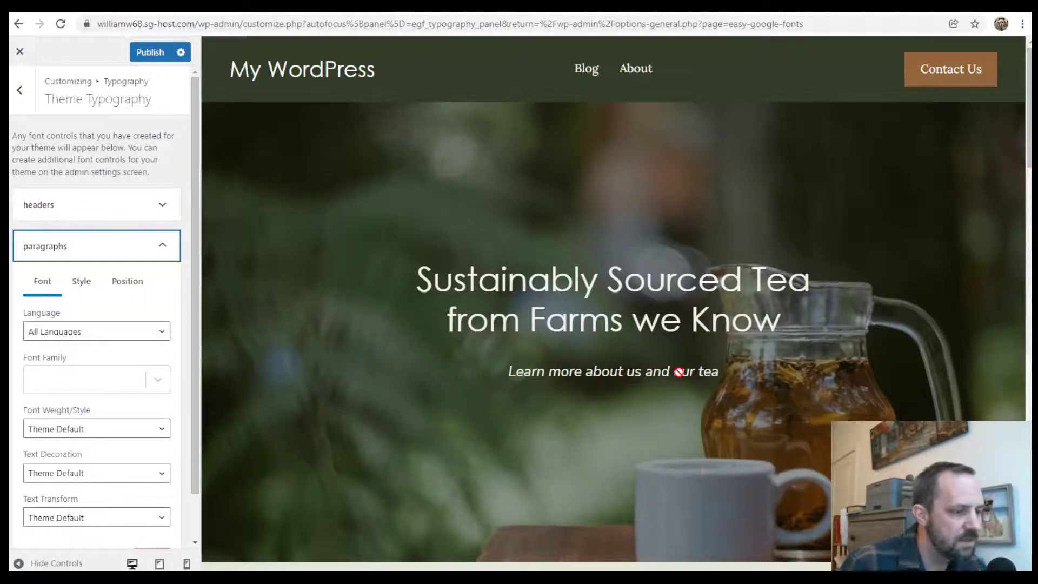
{"action": "left_click", "coordinate": [156, 380]}
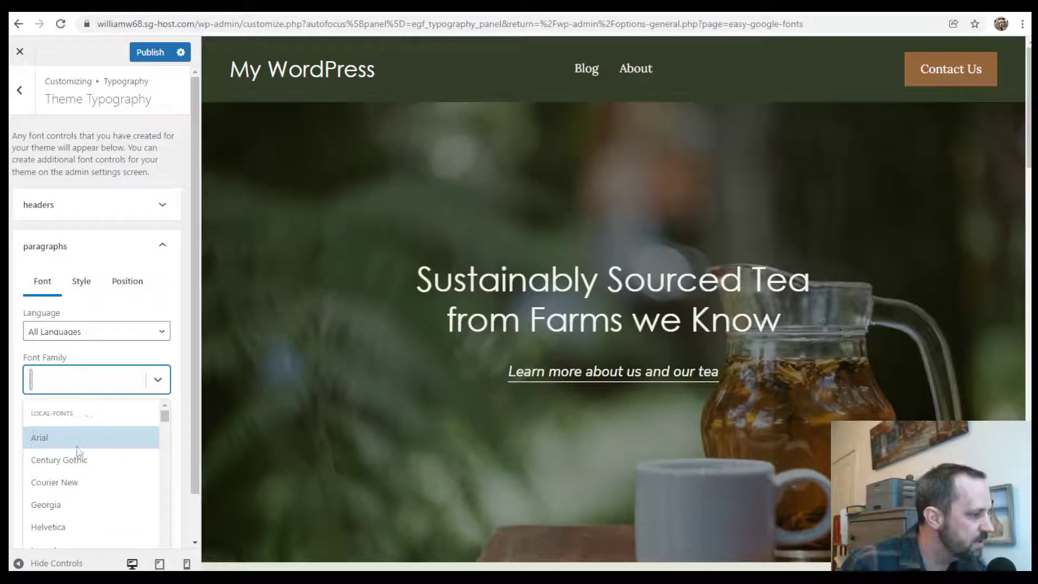
{"action": "left_click", "coordinate": [63, 505]}
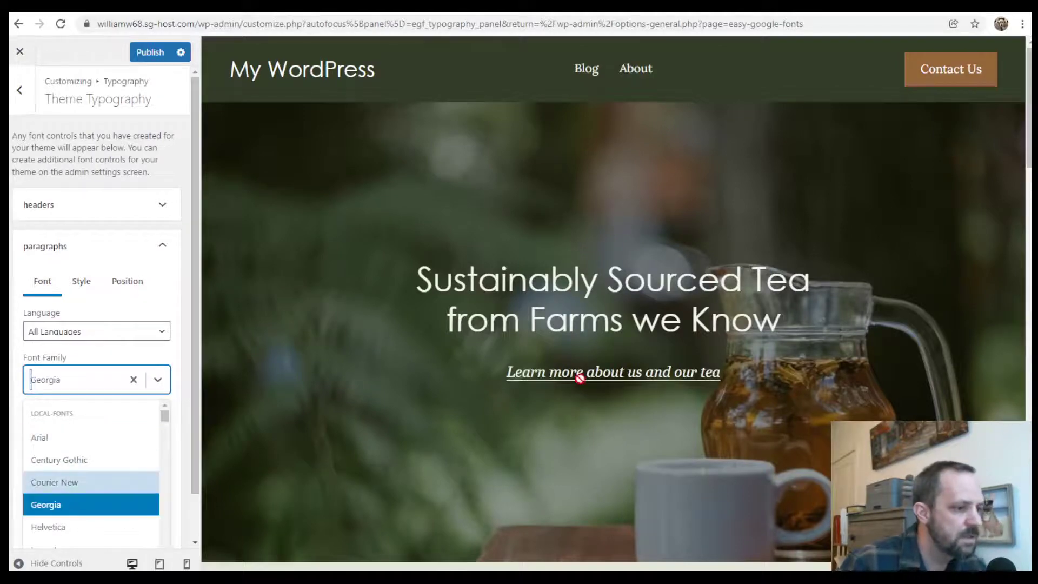
{"action": "left_click", "coordinate": [158, 380]}
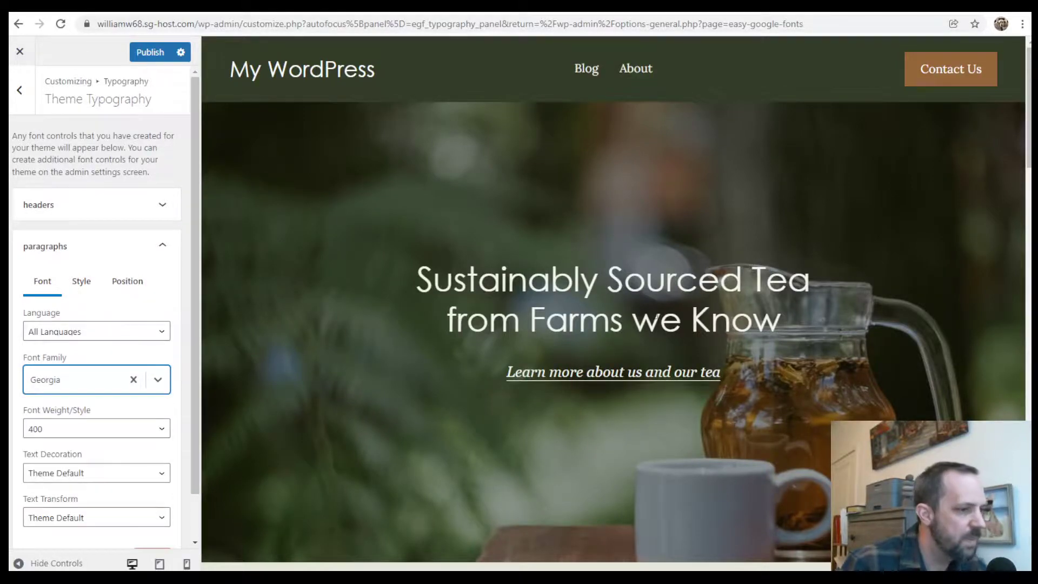
{"action": "scroll", "coordinate": [367, 282], "scroll_direction": "down", "scroll_amount": 12}
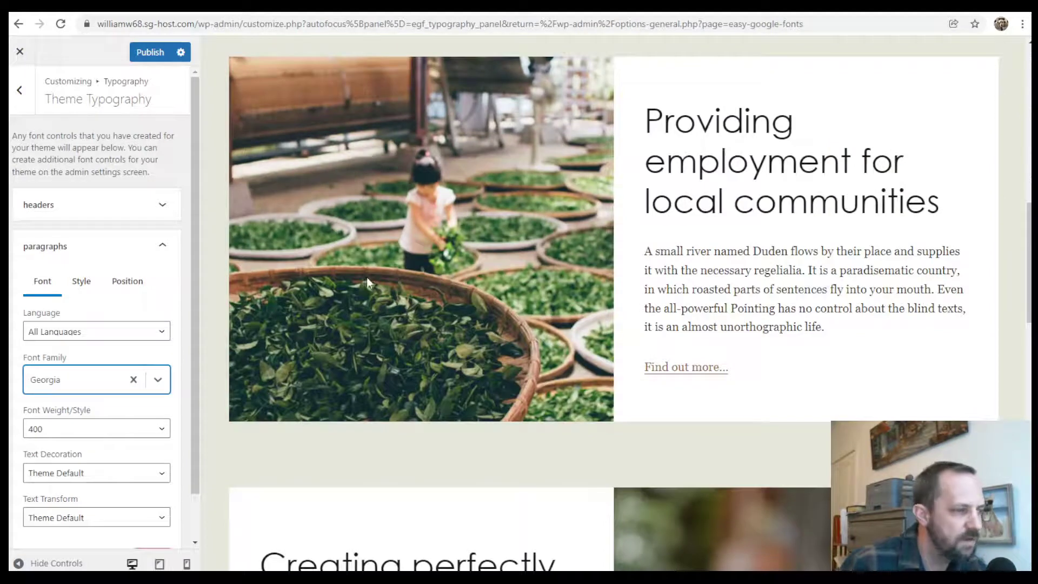
{"action": "left_click", "coordinate": [158, 380]}
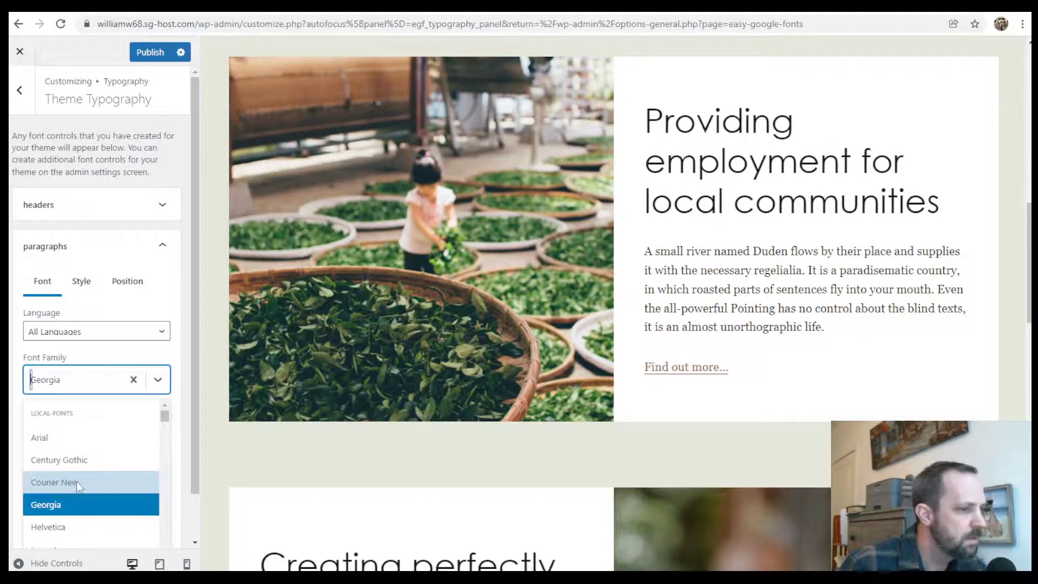
{"action": "left_click", "coordinate": [77, 482]}
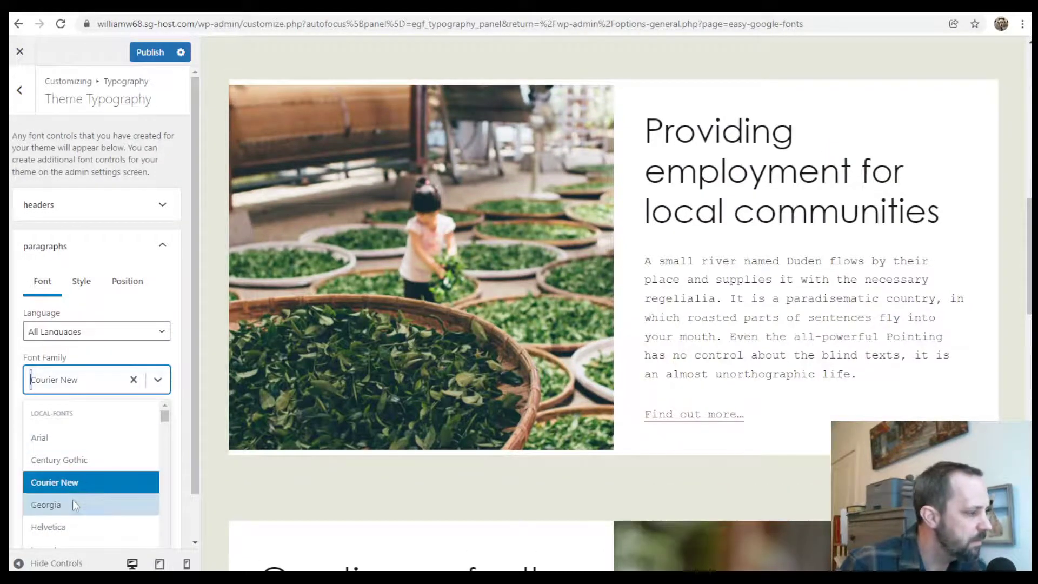
{"action": "left_click", "coordinate": [73, 504]}
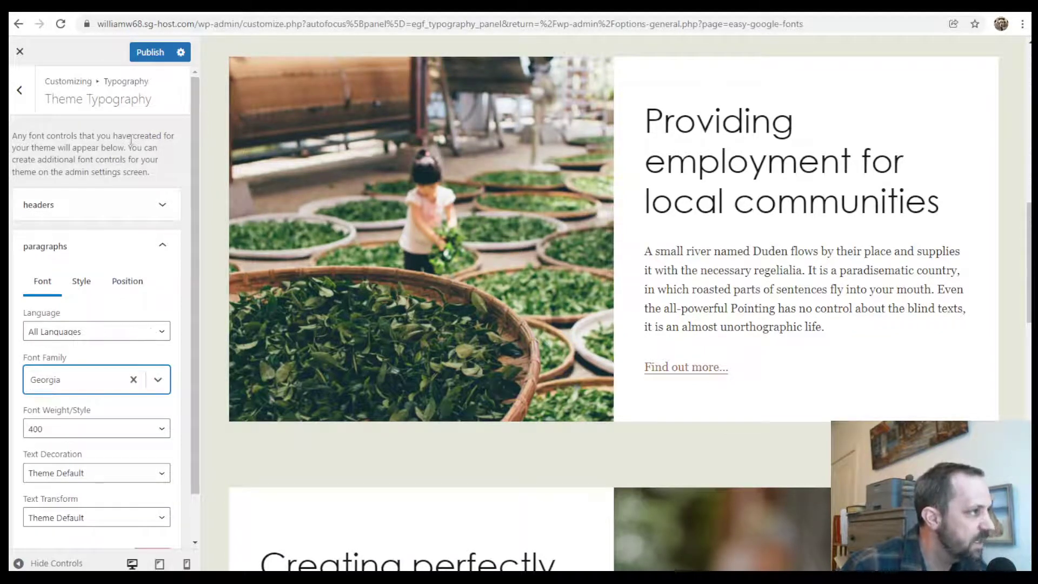
{"action": "left_click", "coordinate": [149, 54]}
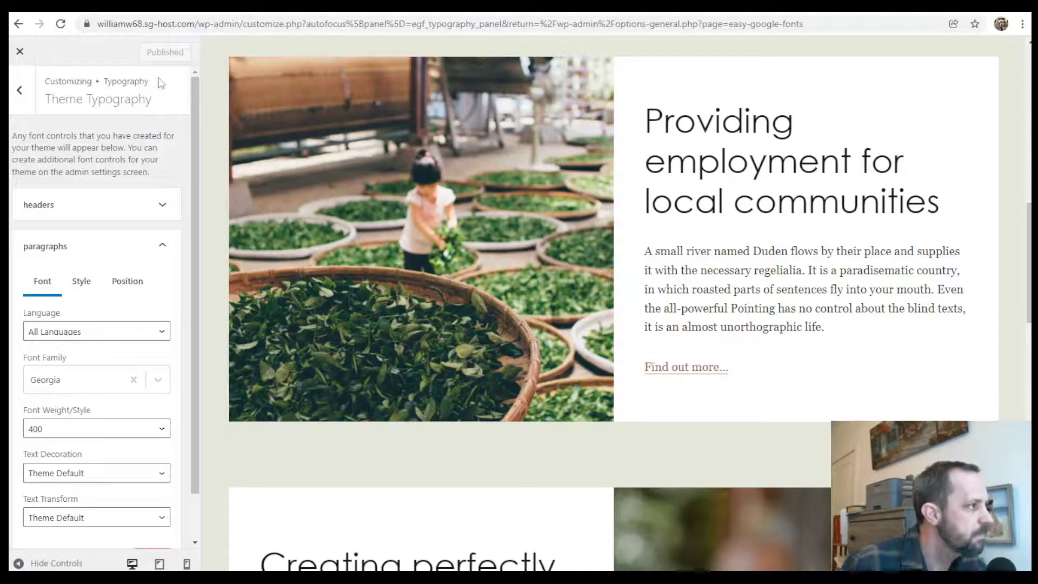
Leave the customizer and view the live site's home page.
{"action": "left_click", "coordinate": [20, 52]}
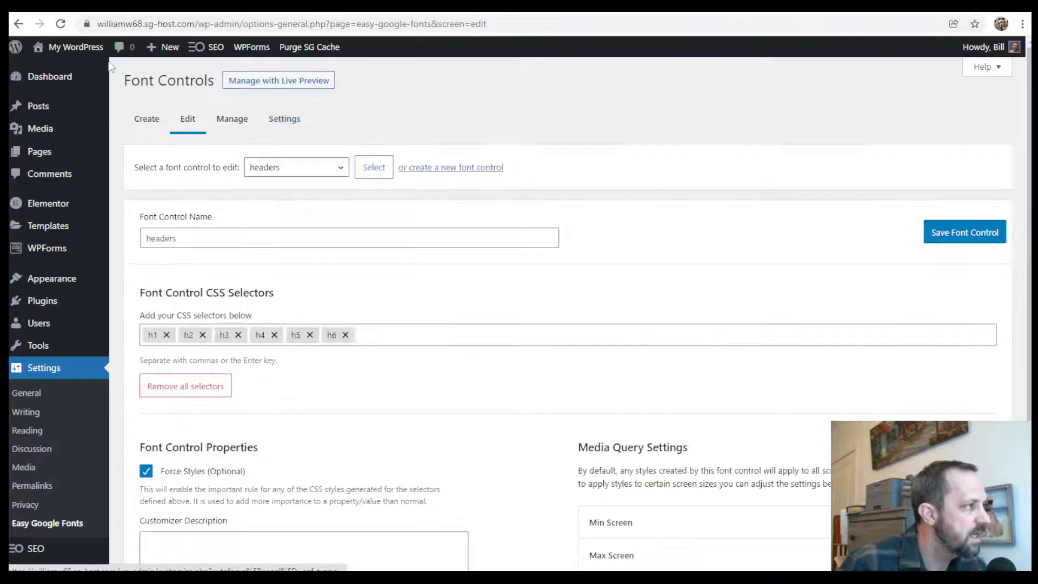
{"action": "mouse_move", "coordinate": [65, 50]}
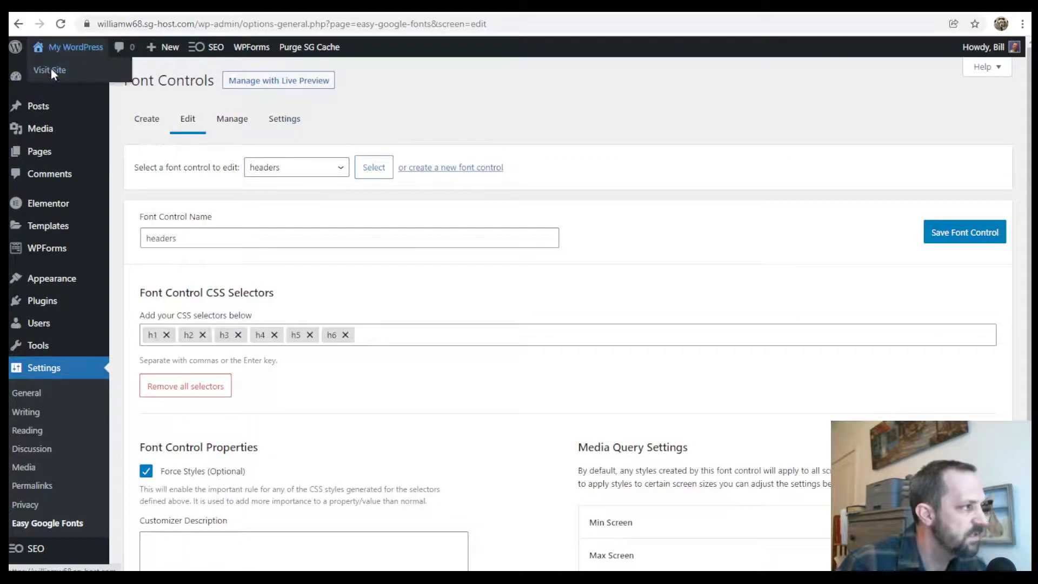
{"action": "left_click", "coordinate": [51, 71]}
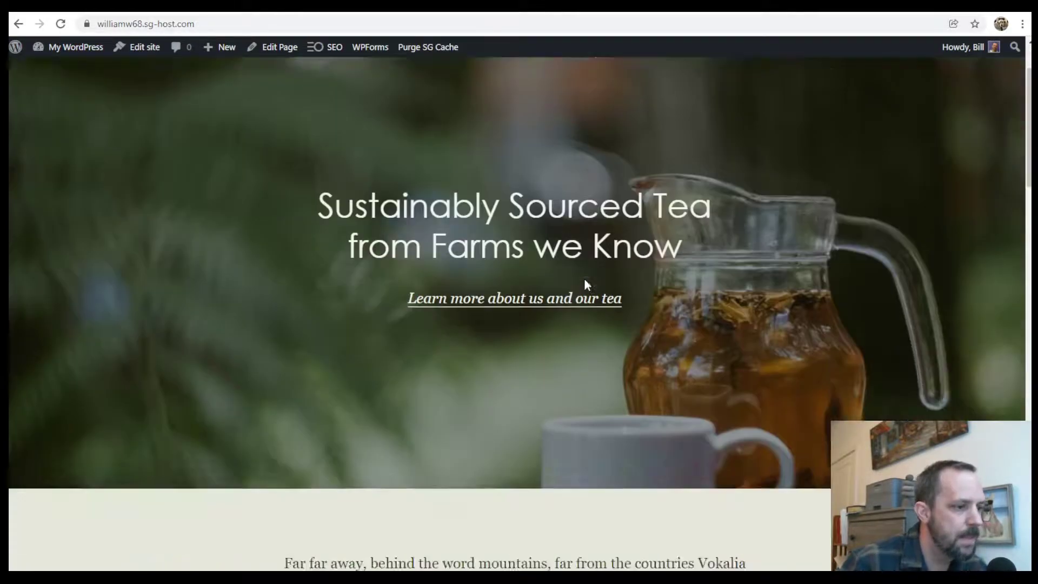
{"action": "scroll", "coordinate": [586, 280], "scroll_direction": "down", "scroll_amount": 10}
Inspect the 'Providing employment' heading in developer tools to check its applied font.
{"action": "right_click", "coordinate": [604, 188]}
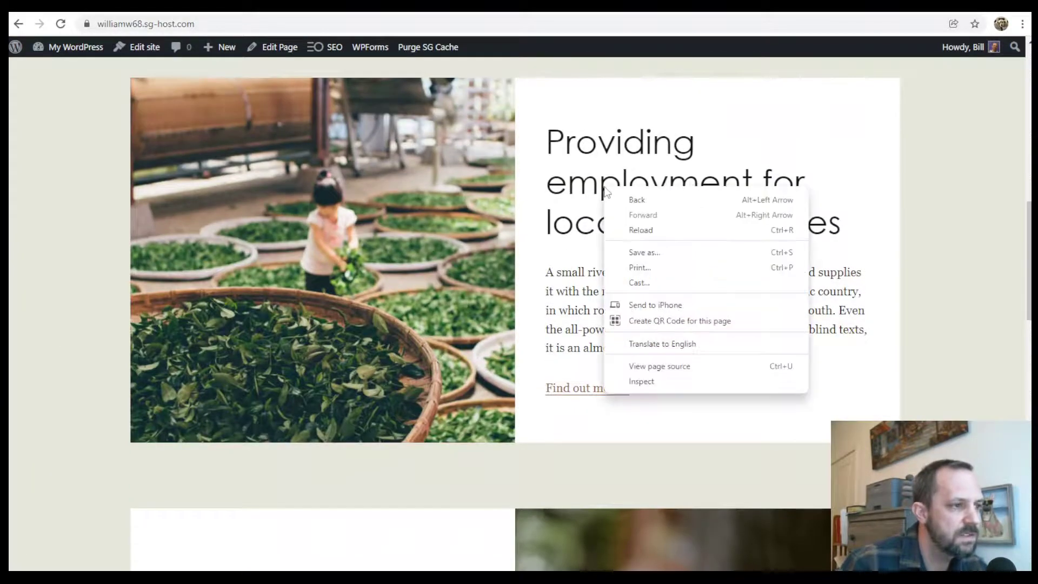
{"action": "left_click", "coordinate": [664, 382]}
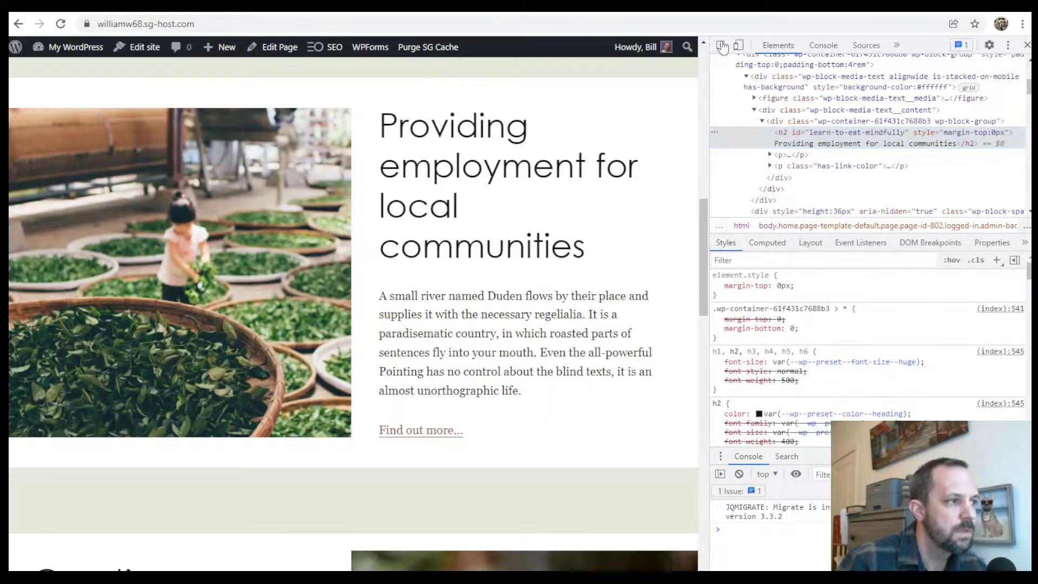
{"action": "left_click", "coordinate": [722, 45]}
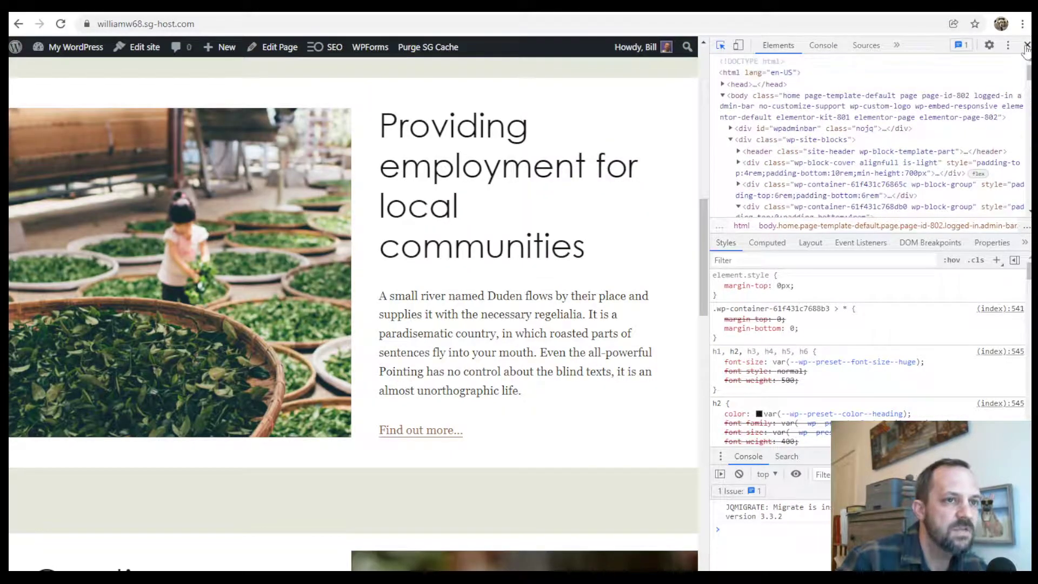
Close developer tools, go to the Dashboard, and dismiss the Easy Google Fonts notice.
{"action": "left_click", "coordinate": [1026, 46]}
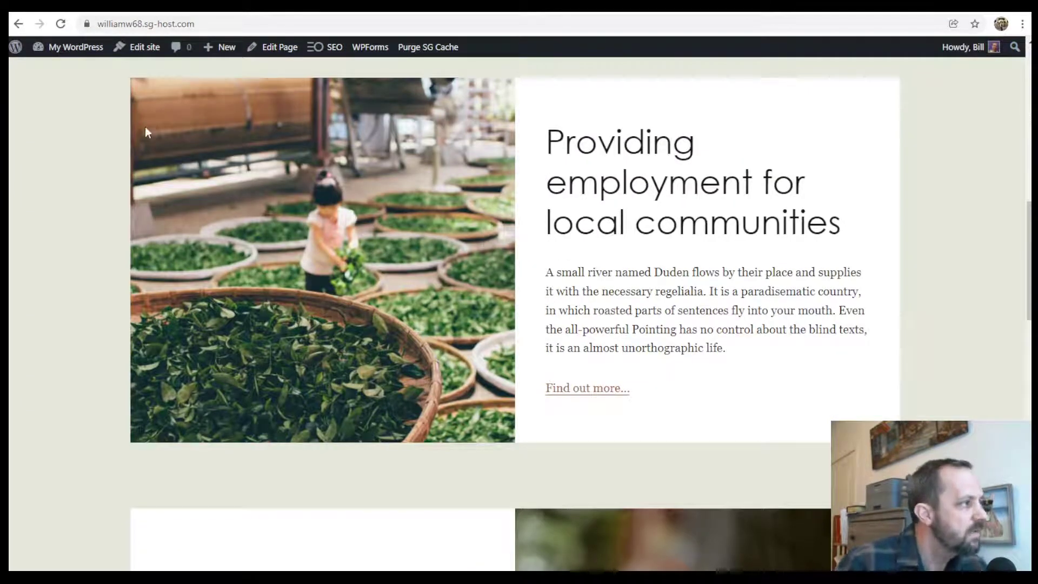
{"action": "mouse_move", "coordinate": [76, 47]}
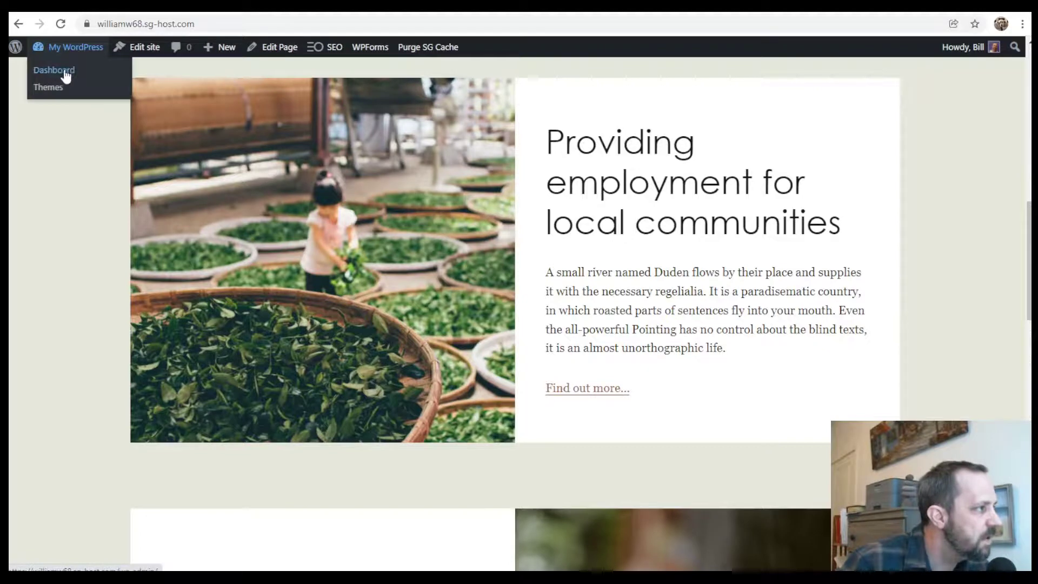
{"action": "left_click", "coordinate": [69, 71]}
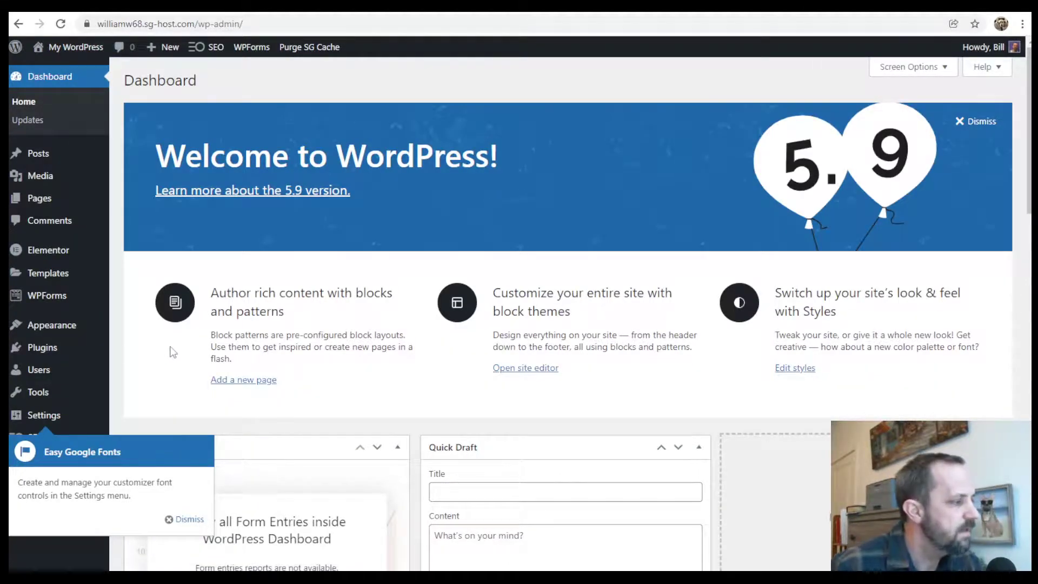
{"action": "left_click", "coordinate": [189, 520]}
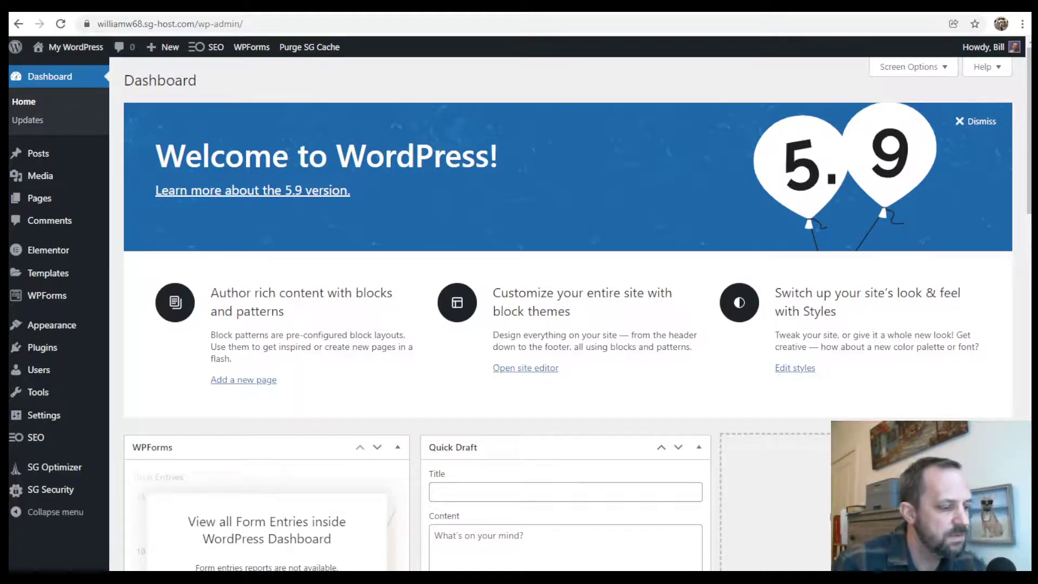